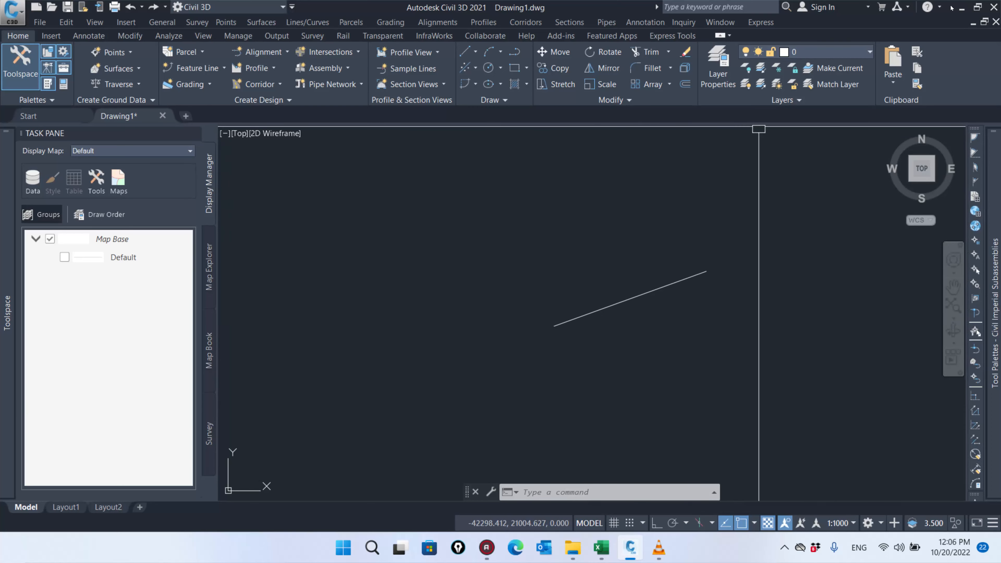
Step: Switch to the Crossection For Civil 3D workbook in Excel and examine the first three data rows, A1:C3
{"action": "left_click", "coordinate": [961, 8]}
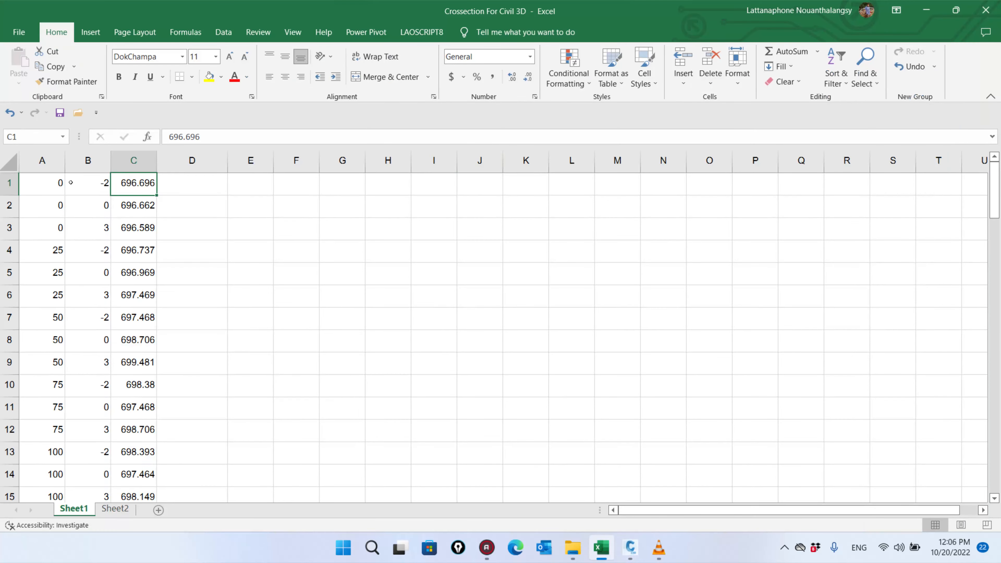
{"action": "left_click_drag", "start_coordinate": [50, 185], "coordinate": [134, 228]}
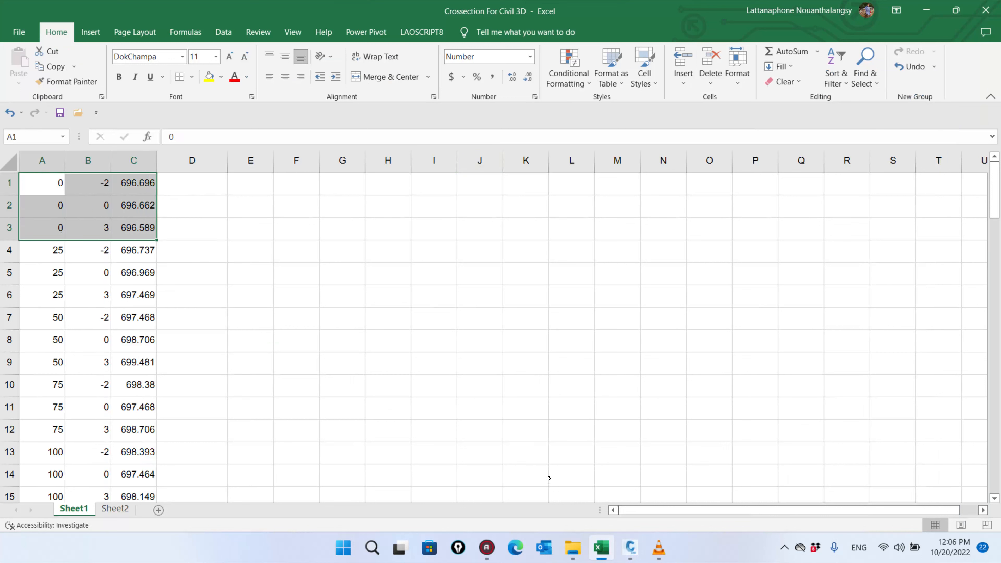
{"action": "left_click", "coordinate": [264, 334]}
Step: View the Crossection For Civil 3D text document from the Tests folder, close it and return to the Excel workbook
{"action": "mouse_move", "coordinate": [572, 547]}
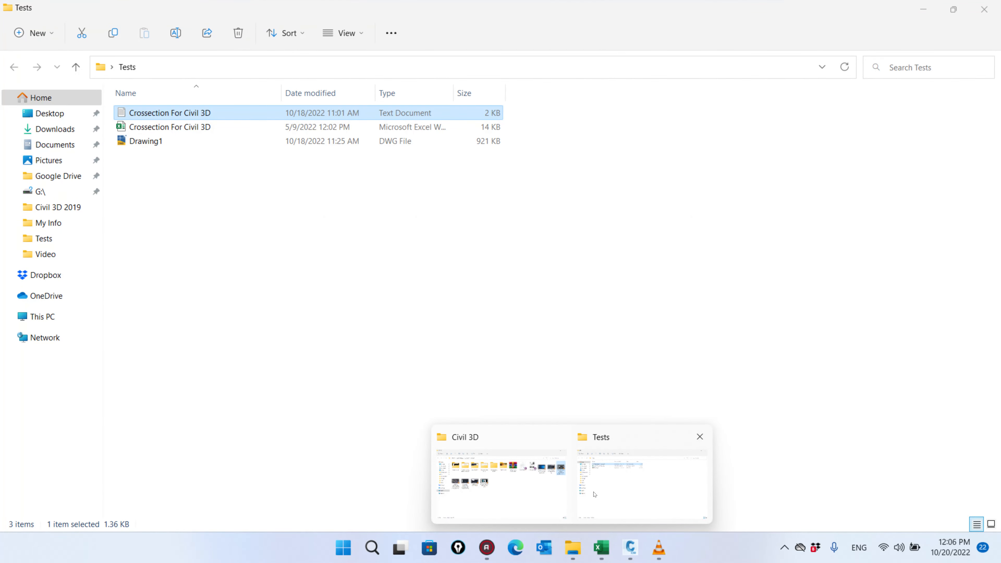
{"action": "left_click", "coordinate": [594, 494]}
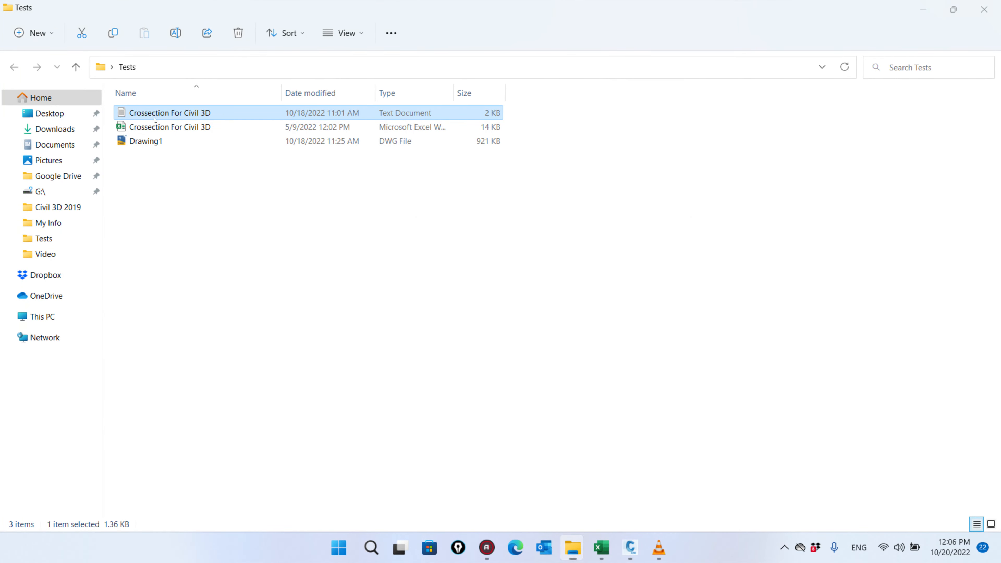
{"action": "double_click", "coordinate": [152, 116]}
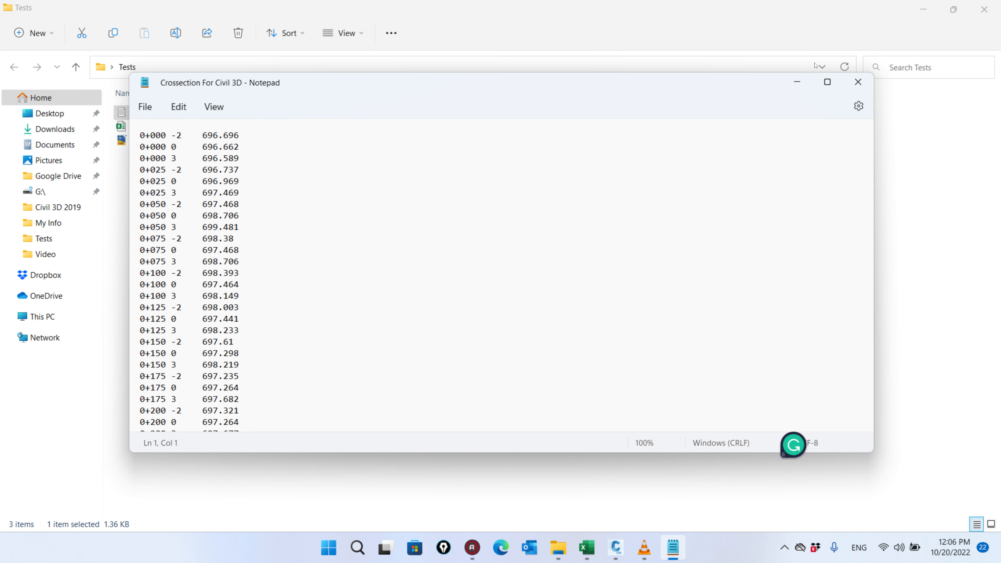
{"action": "left_click", "coordinate": [858, 86]}
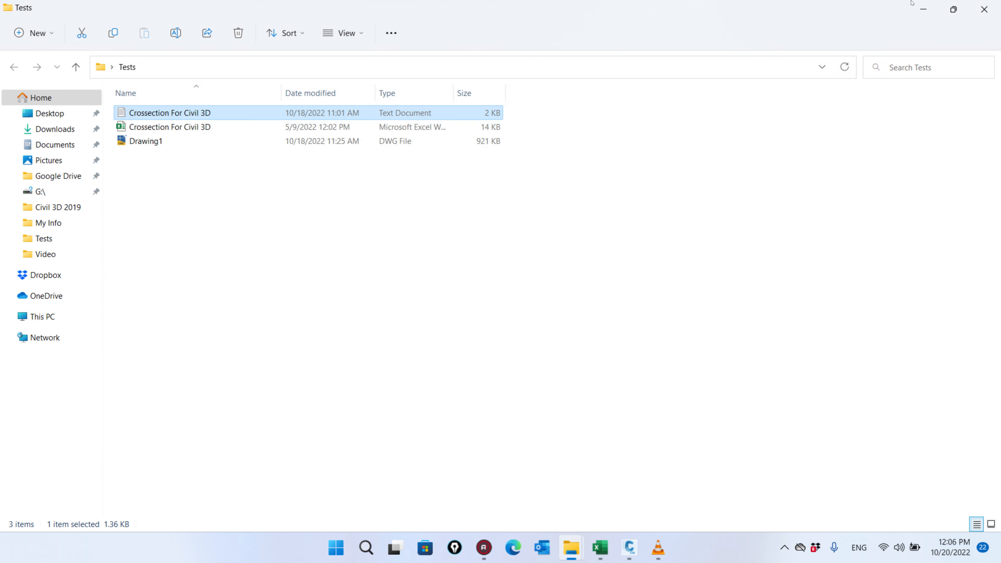
{"action": "left_click", "coordinate": [923, 11]}
{"action": "left_click", "coordinate": [288, 290]}
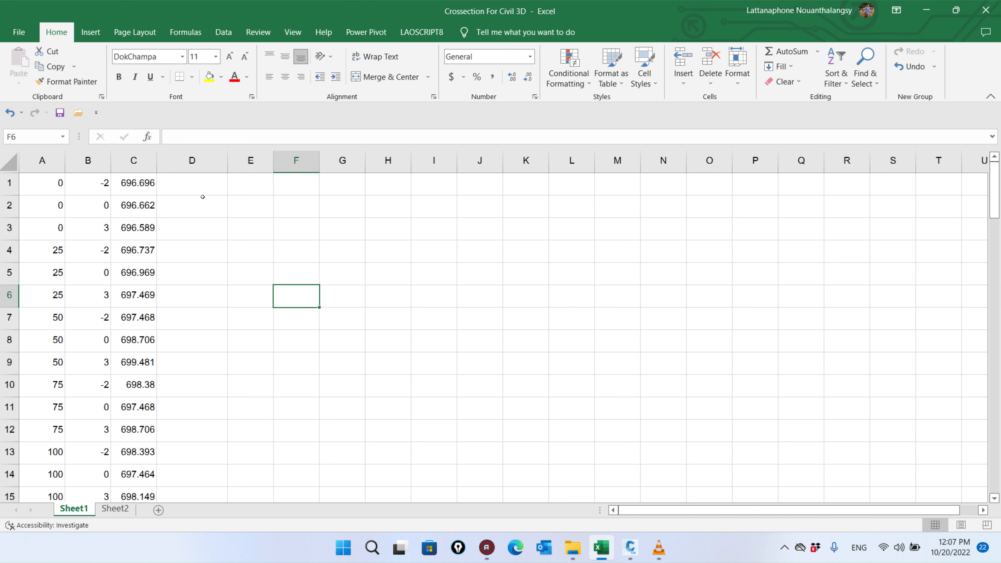
Step: Copy the comma-separated list in A1:A81 of Sheet2
{"action": "left_click", "coordinate": [114, 508]}
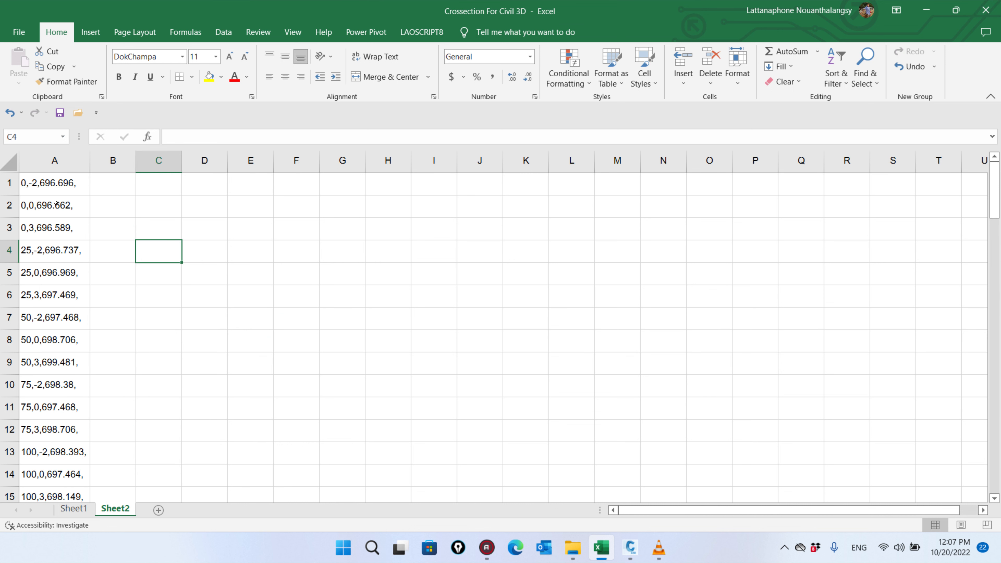
{"action": "left_click", "coordinate": [61, 184]}
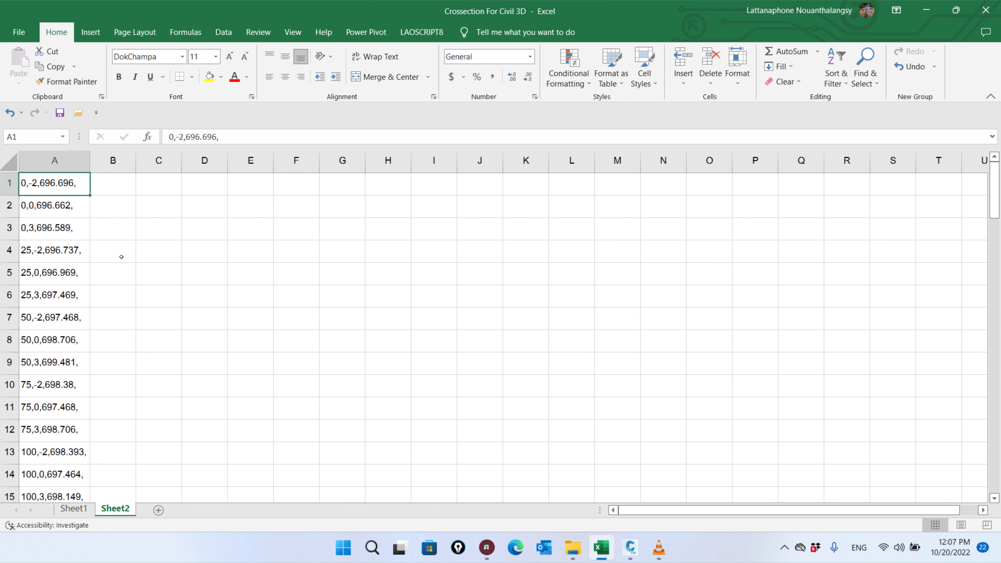
{"action": "left_click", "coordinate": [173, 213]}
{"action": "left_click_drag", "start_coordinate": [55, 183], "coordinate": [40, 429]}
{"action": "right_click", "coordinate": [39, 429]}
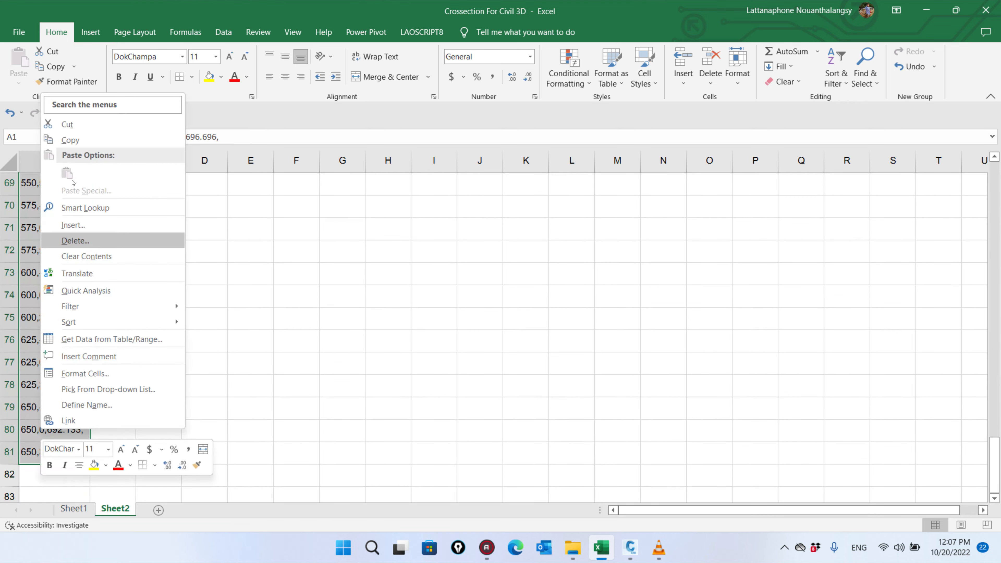
{"action": "left_click", "coordinate": [65, 140]}
Step: Create a new text document in the Tests folder
{"action": "mouse_move", "coordinate": [573, 548]}
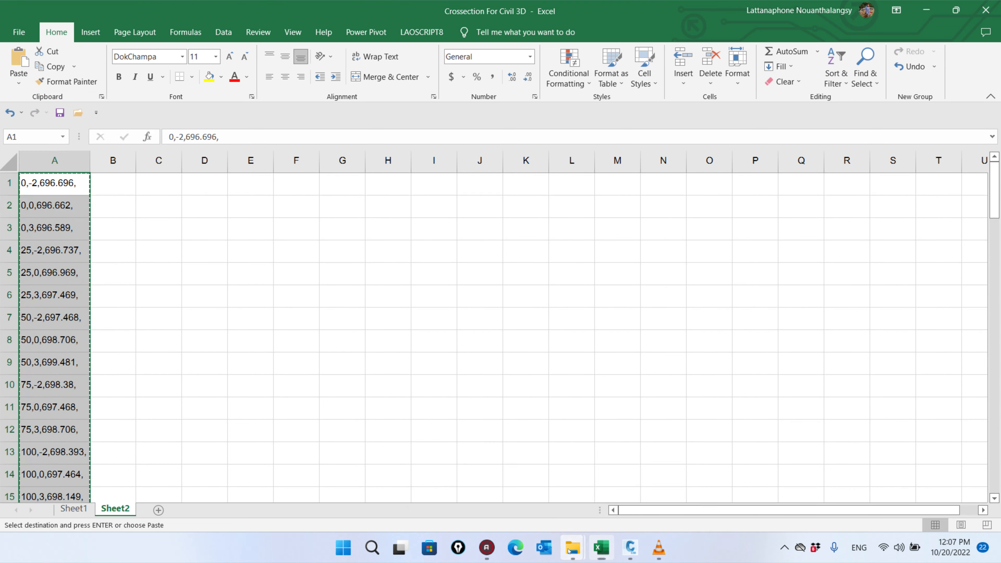
{"action": "left_click", "coordinate": [607, 484]}
{"action": "right_click", "coordinate": [317, 252]}
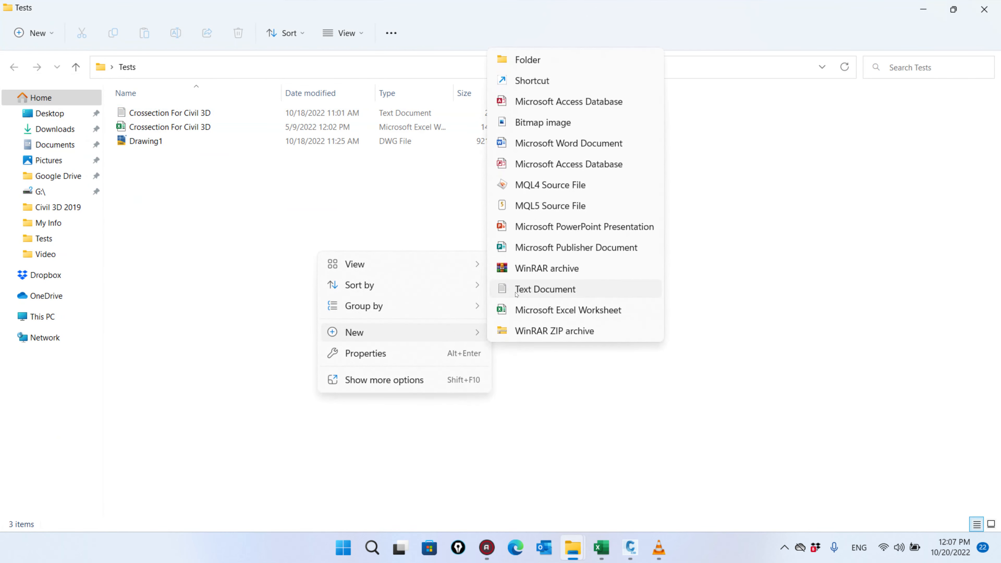
{"action": "left_click", "coordinate": [325, 278]}
{"action": "left_click", "coordinate": [232, 245]}
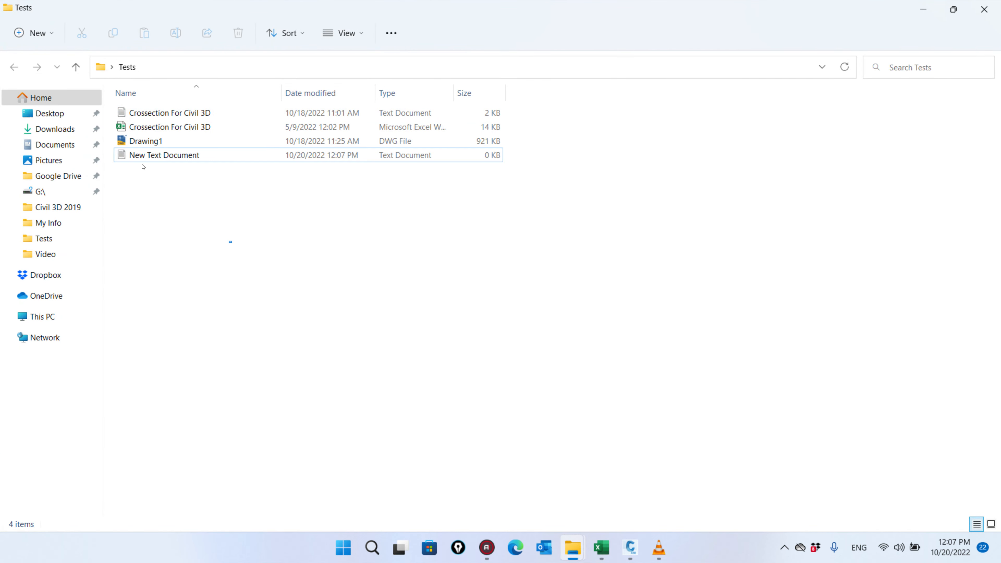
Step: Paste the copied comma-separated list into the new text document, then save and close it
{"action": "double_click", "coordinate": [139, 157]}
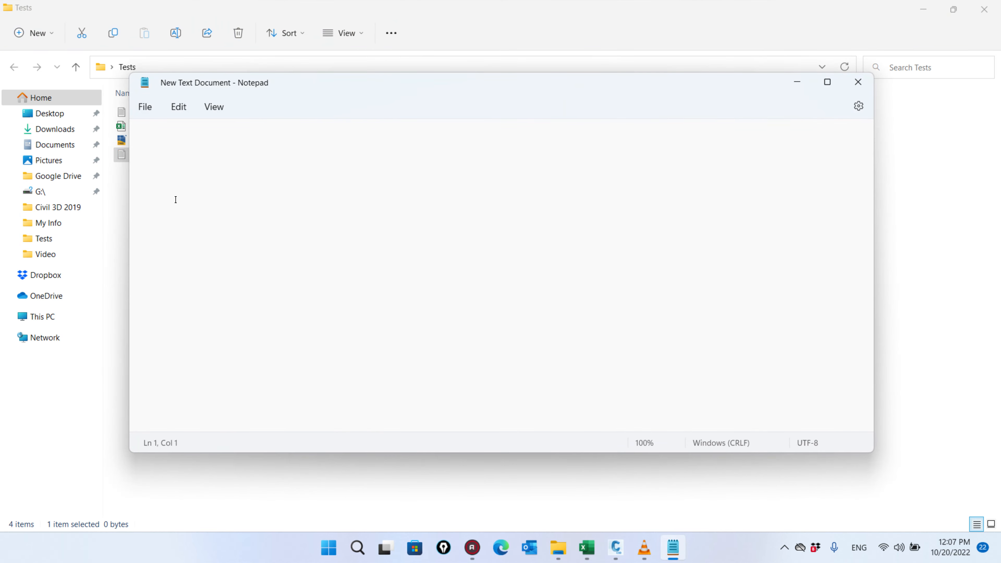
{"action": "key", "text": "ctrl+v"}
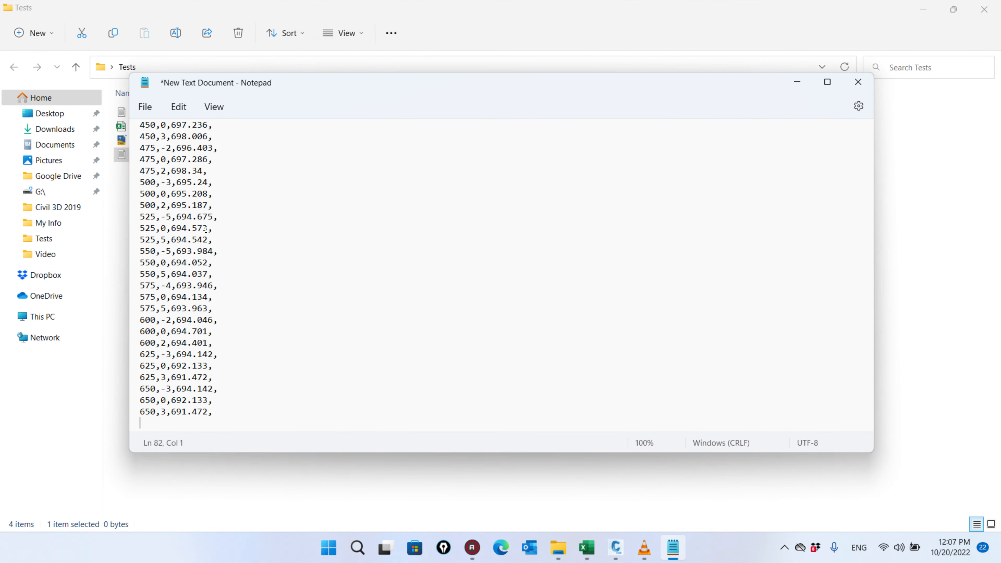
{"action": "left_click", "coordinate": [858, 83]}
{"action": "left_click", "coordinate": [402, 303]}
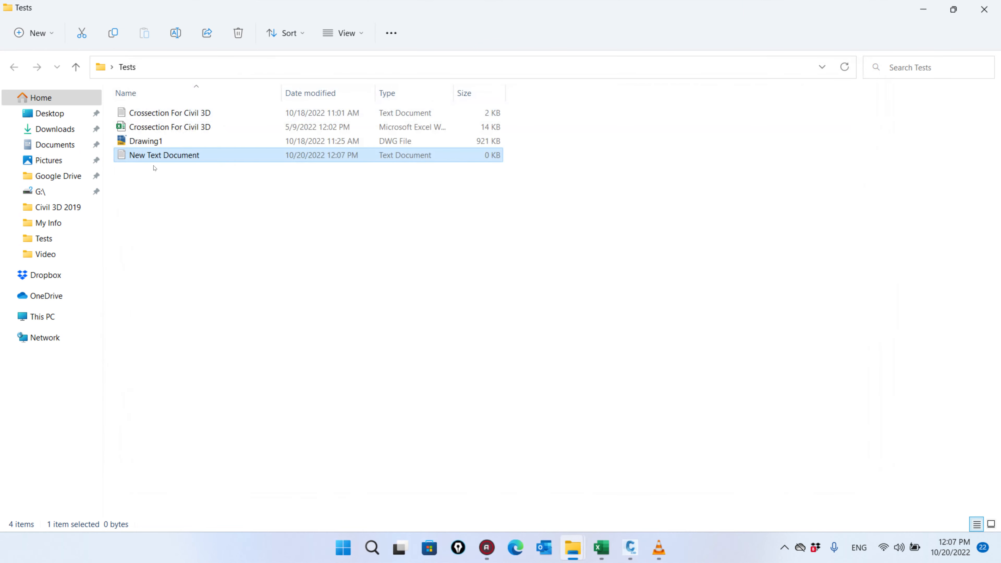
Step: Rename the new text document as P1 and return to the Excel workbook
{"action": "left_click", "coordinate": [146, 155]}
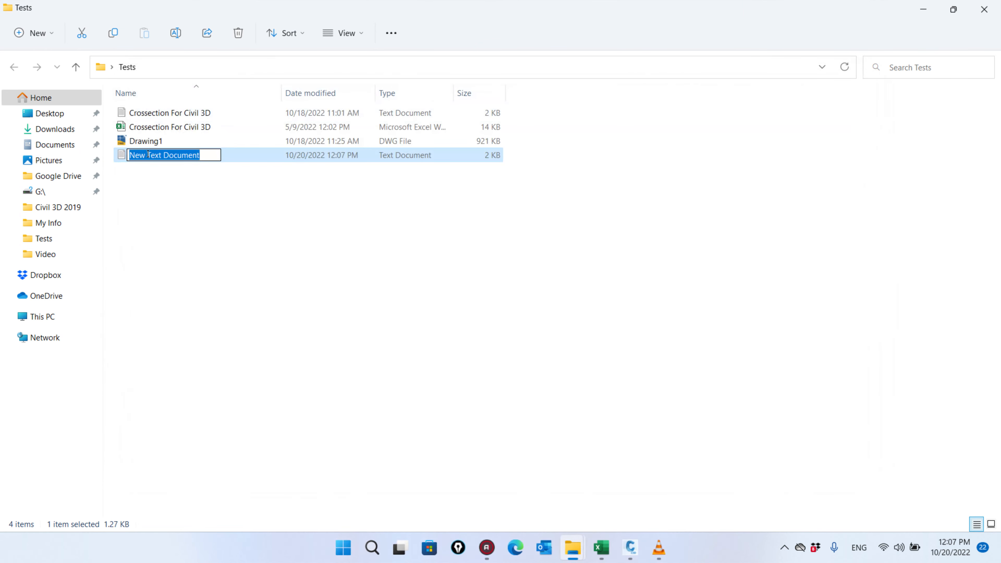
{"action": "type", "text": "P1"}
{"action": "left_click", "coordinate": [238, 223]}
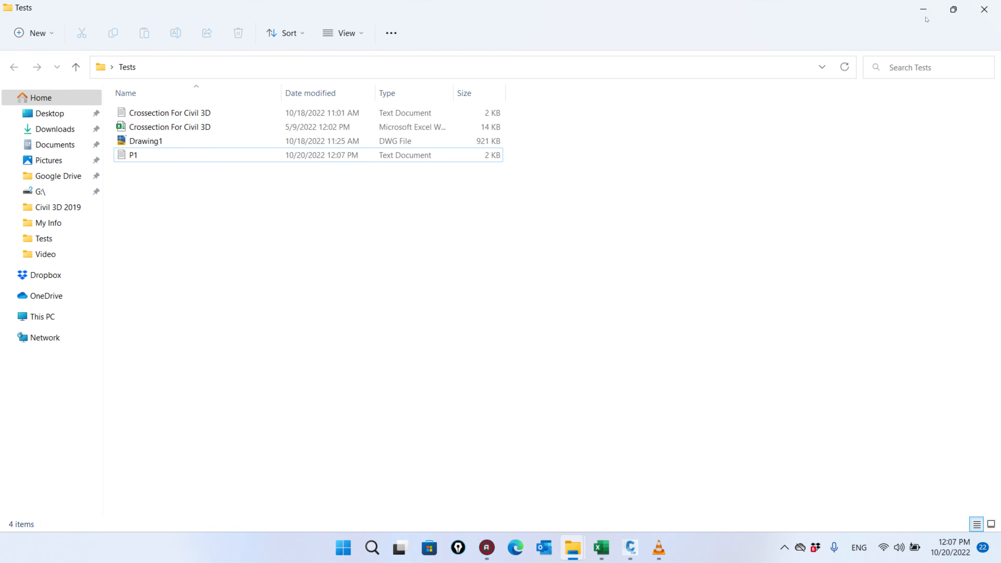
{"action": "left_click", "coordinate": [923, 9]}
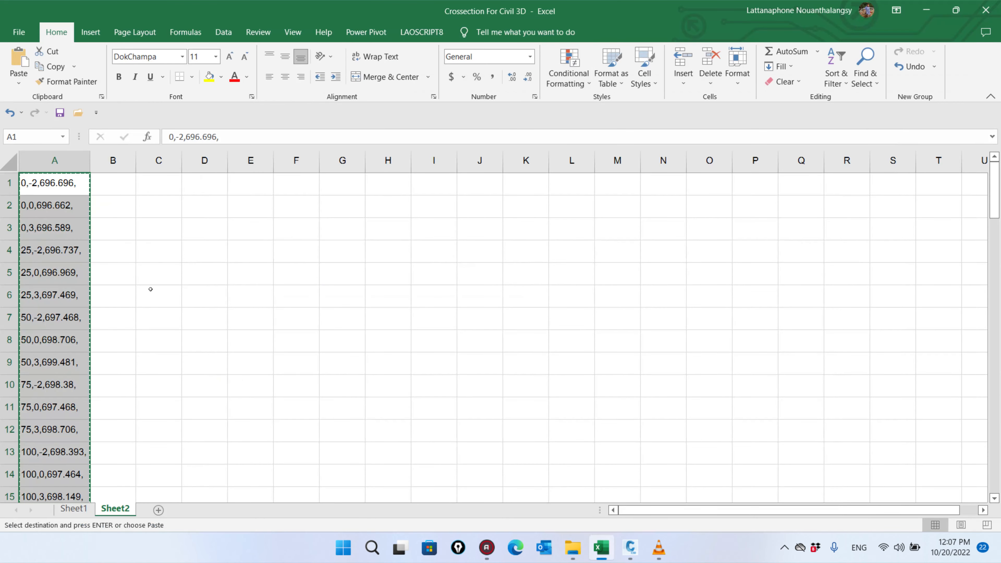
Step: Delete column A from Sheet2, then remove the whole Sheet2 worksheet from the workbook
{"action": "right_click", "coordinate": [60, 162]}
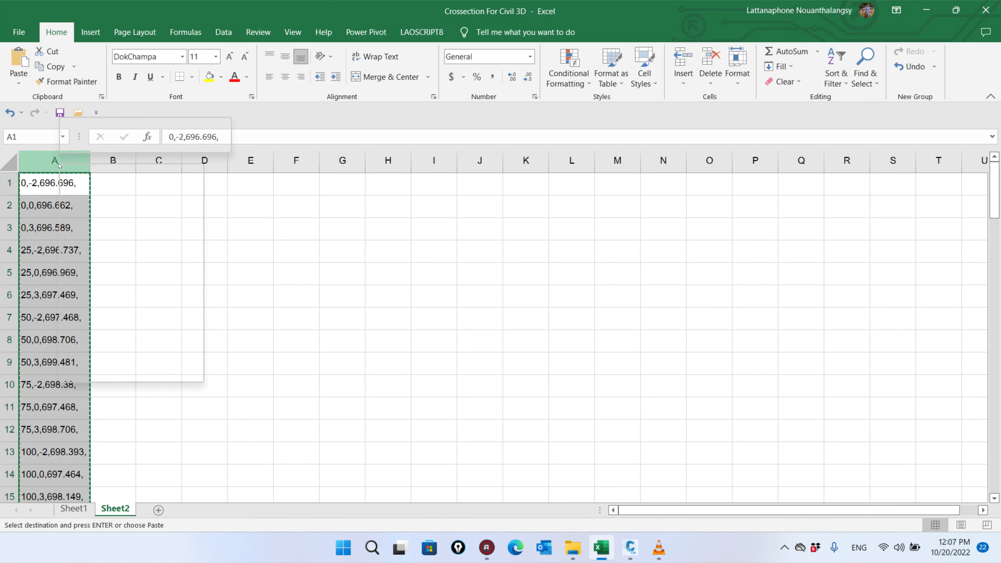
{"action": "left_click", "coordinate": [91, 294]}
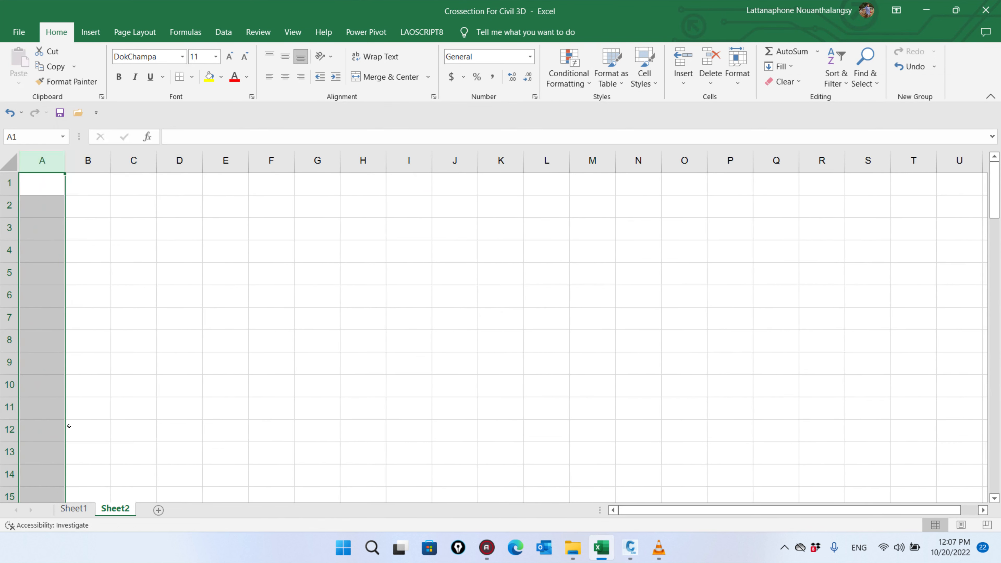
{"action": "left_click", "coordinate": [73, 508]}
{"action": "right_click", "coordinate": [117, 508]}
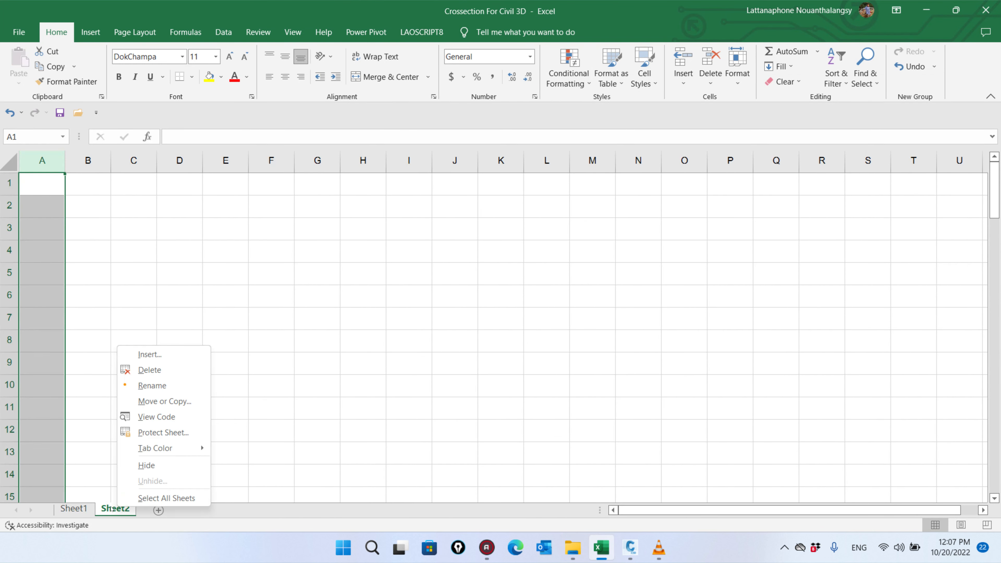
{"action": "left_click", "coordinate": [150, 379]}
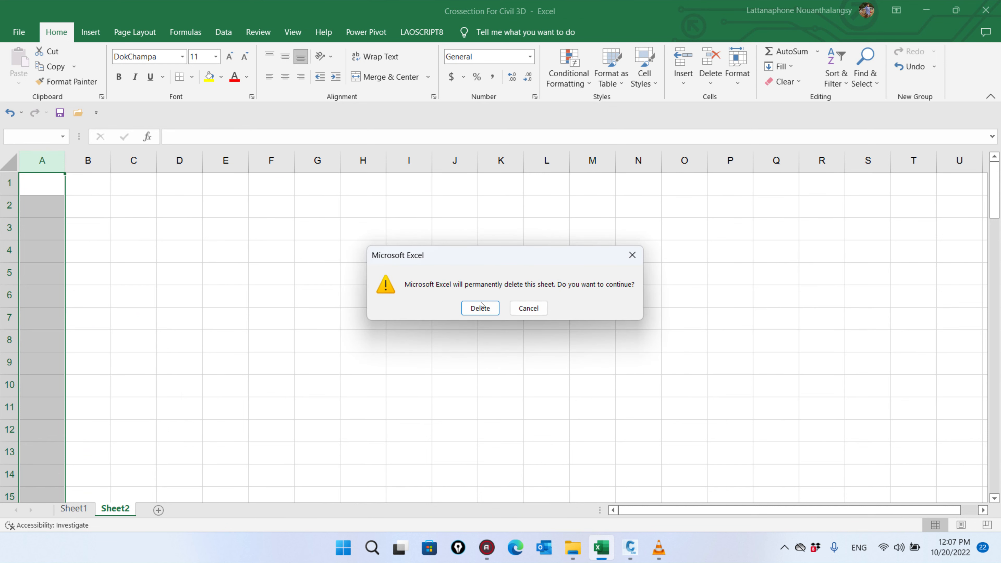
{"action": "left_click", "coordinate": [480, 307]}
Step: Begin a formula in D1 with =A1&" "& and copy its space-separator part &" "&
{"action": "left_click", "coordinate": [195, 190]}
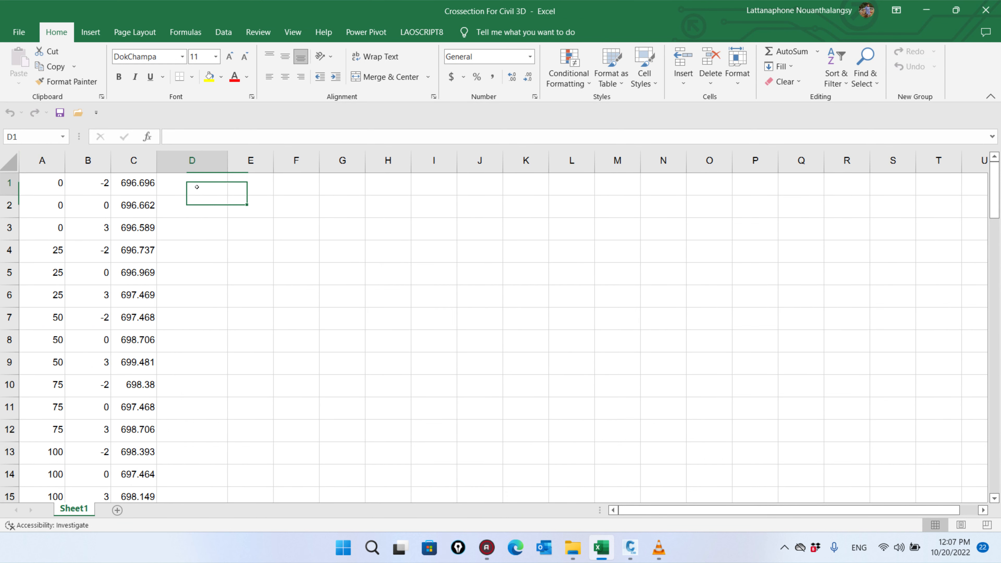
{"action": "type", "text": "="}
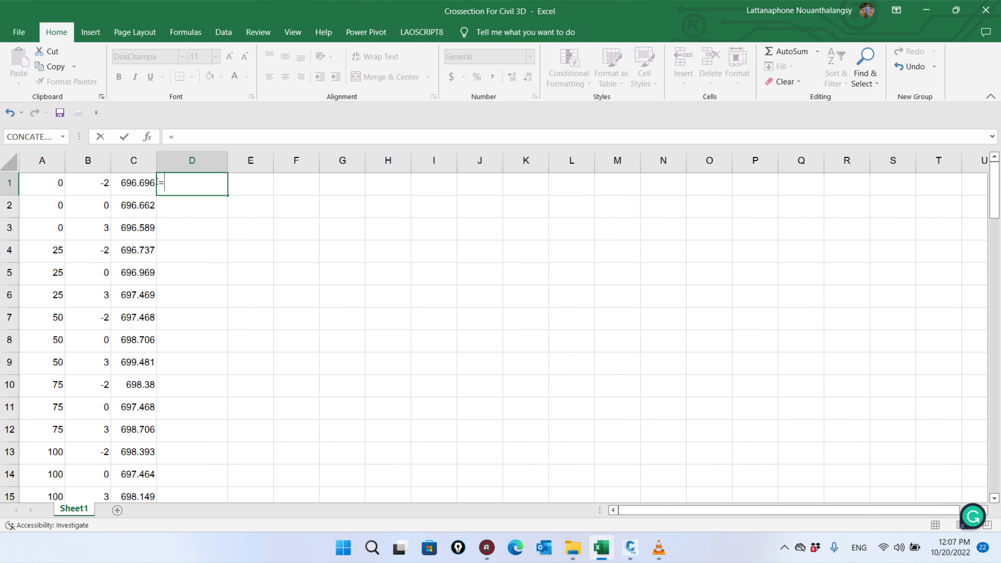
{"action": "left_click", "coordinate": [48, 181]}
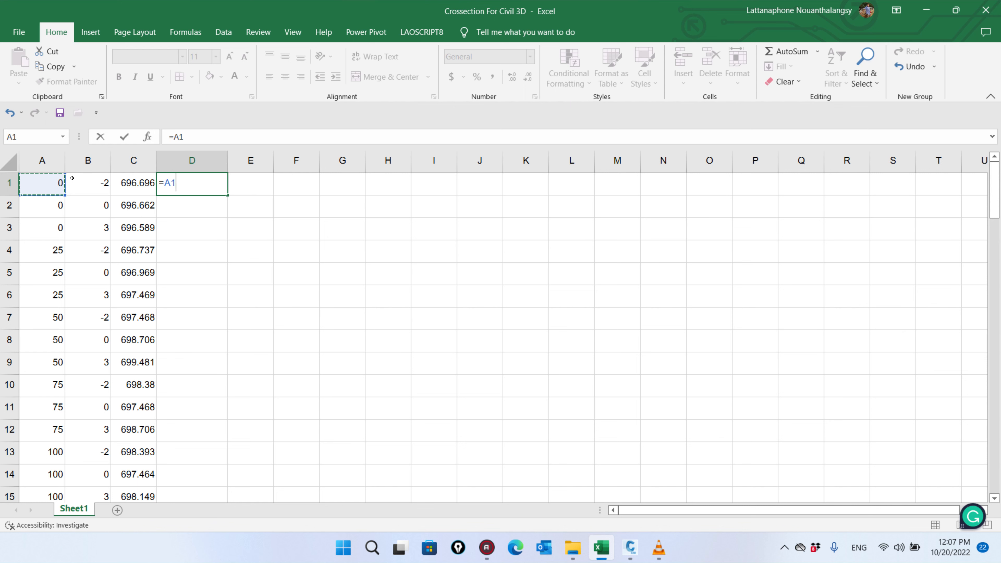
{"action": "type", "text": "&"}
{"action": "key", "text": "shift+Left"}
{"action": "key", "text": "shift+Left"}
{"action": "key", "text": "shift+Left"}
{"action": "key", "text": "shift+Left"}
{"action": "key", "text": "ctrl+c"}
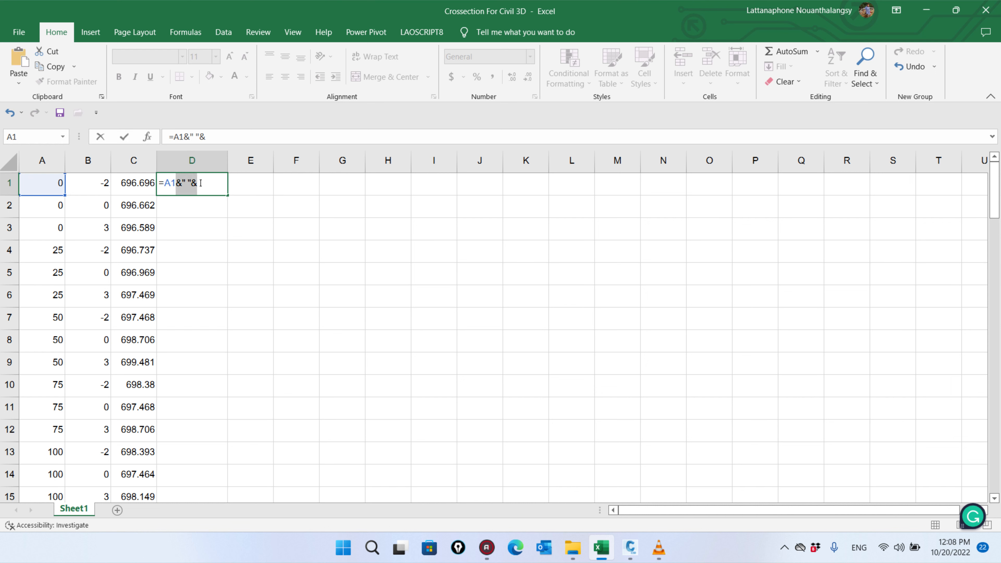
{"action": "key", "text": "Right"}
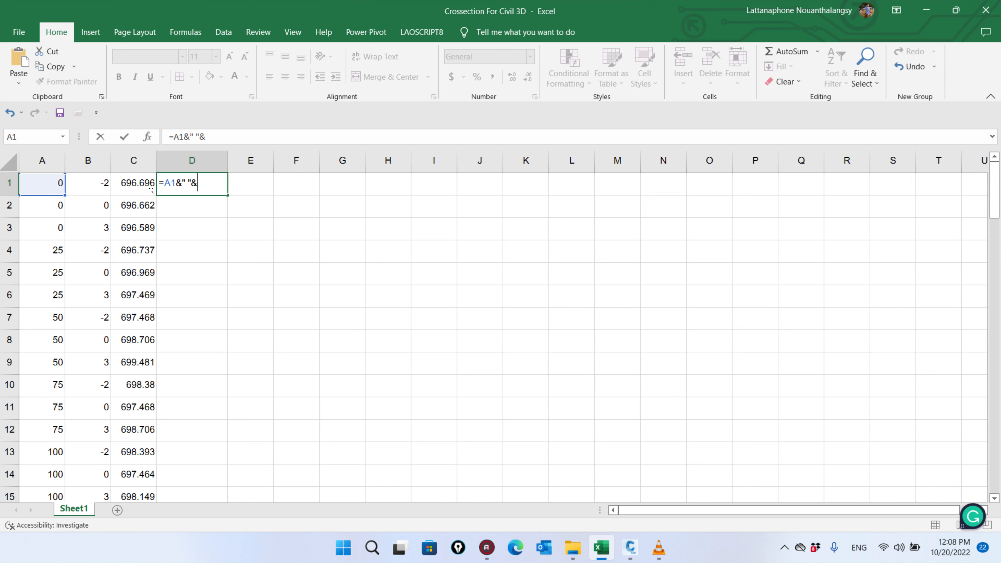
Step: Complete the D1 formula with B1, the copied separator and C1, giving =A1&" "&B1&" "&C1
{"action": "left_click", "coordinate": [99, 183]}
{"action": "left_click", "coordinate": [212, 178]}
{"action": "key", "text": "ctrl+v"}
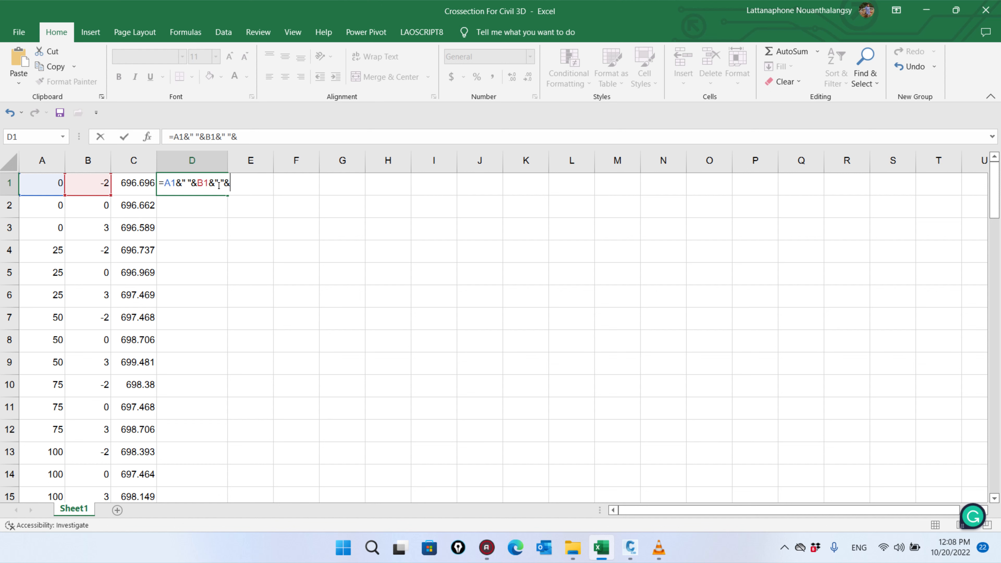
{"action": "left_click", "coordinate": [121, 178]}
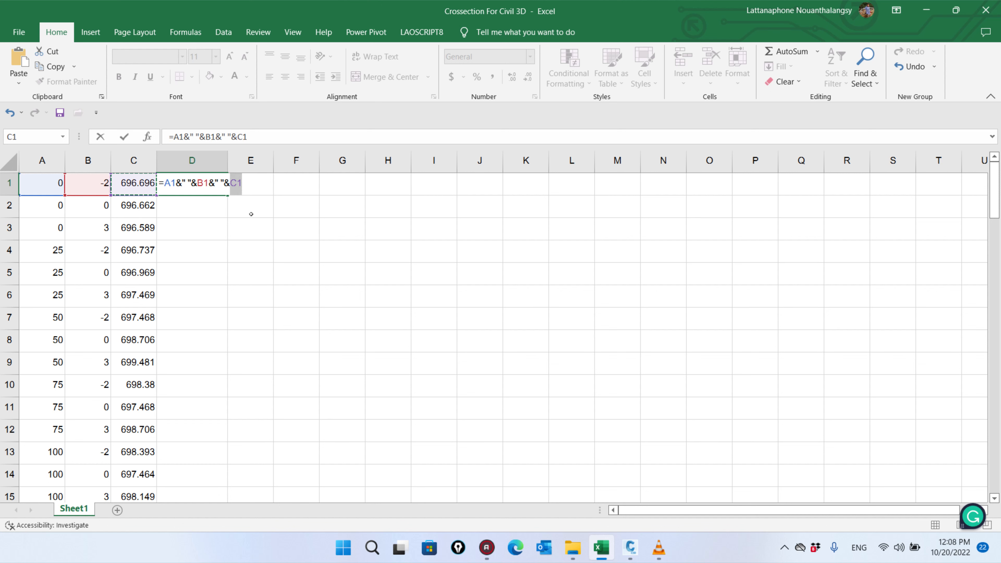
{"action": "key", "text": "Return"}
Step: Fill the D1 formula down column D for all data rows and check the joined values
{"action": "left_click", "coordinate": [217, 187]}
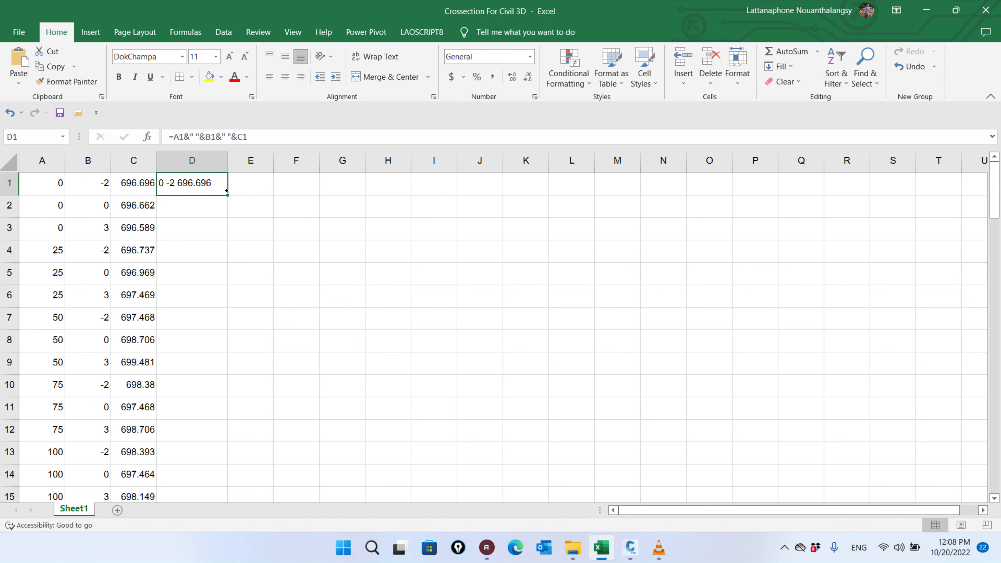
{"action": "double_click", "coordinate": [227, 193]}
{"action": "scroll", "coordinate": [210, 253], "scroll_direction": "down", "scroll_amount": 9}
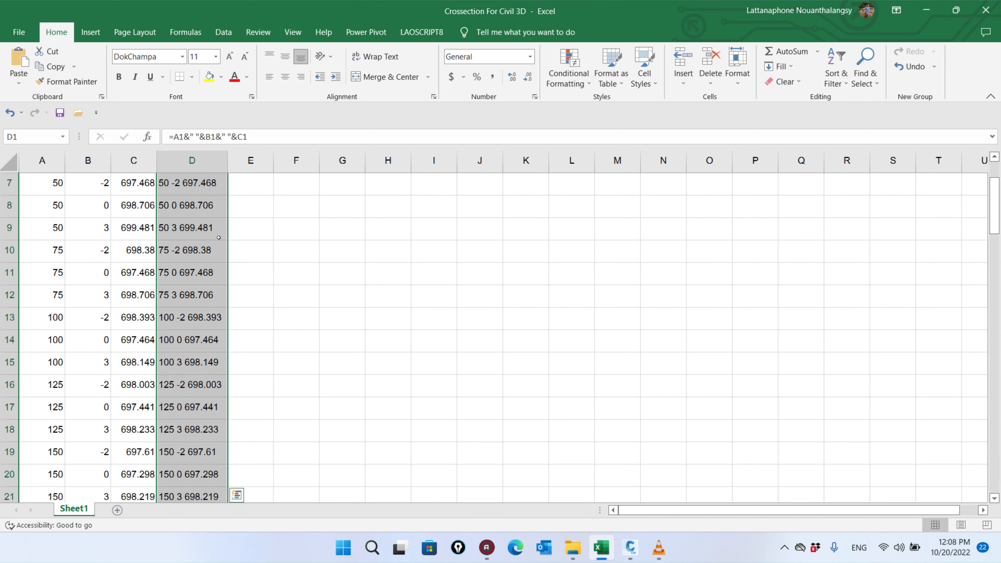
{"action": "scroll", "coordinate": [210, 252], "scroll_direction": "down", "scroll_amount": 5}
{"action": "scroll", "coordinate": [210, 252], "scroll_direction": "up", "scroll_amount": 14}
Step: Copy the whole of column D with the joined, space-separated values
{"action": "left_click", "coordinate": [190, 161]}
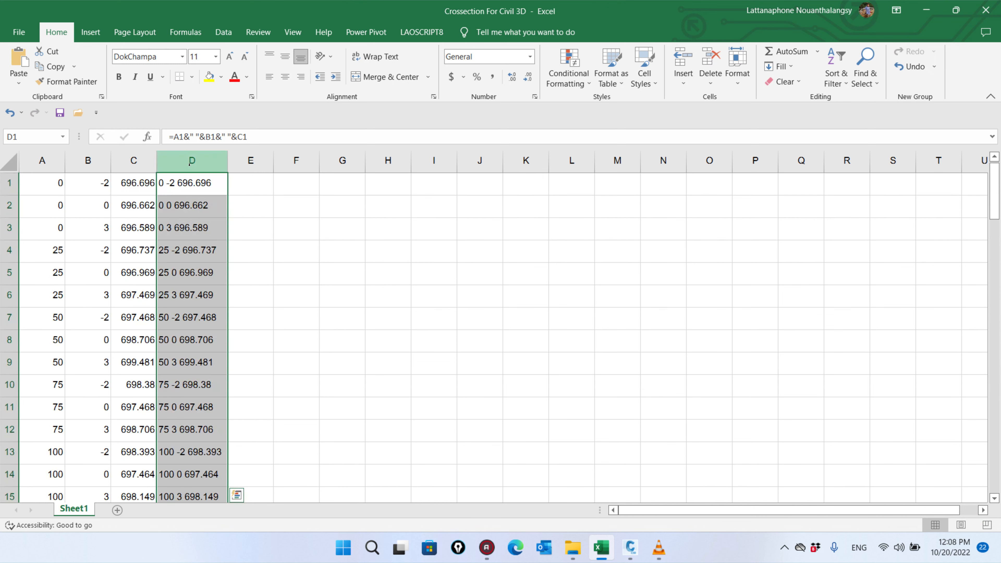
{"action": "right_click", "coordinate": [193, 160]}
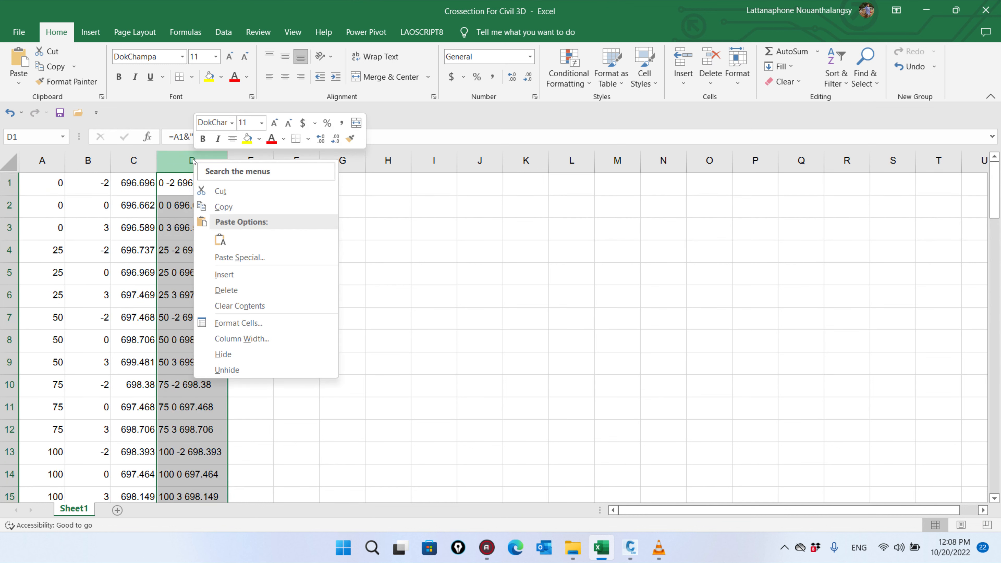
{"action": "left_click", "coordinate": [227, 208]}
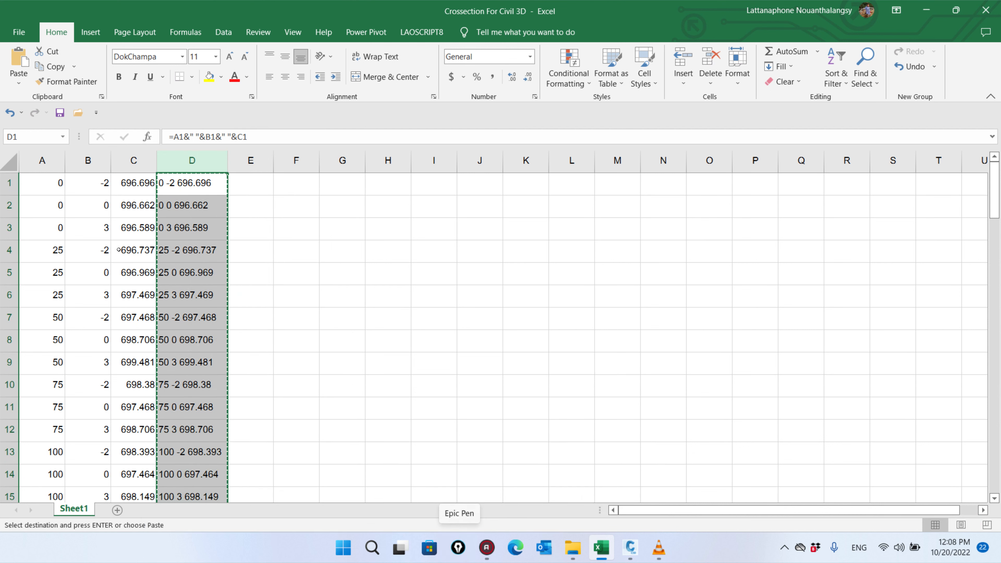
Step: Try to insert the copied cells of column D ahead of columns A to C
{"action": "left_click", "coordinate": [81, 160]}
{"action": "right_click", "coordinate": [52, 163]}
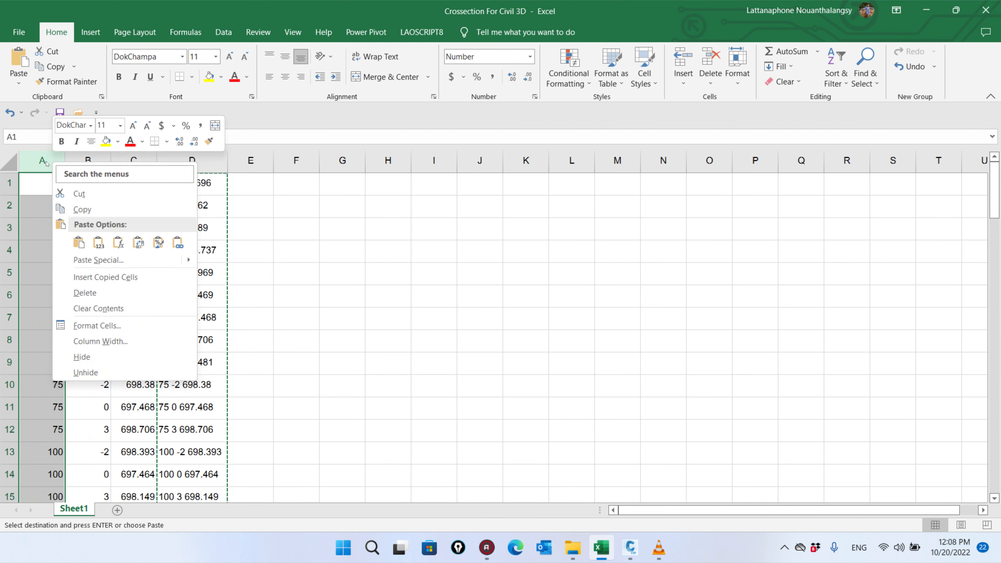
{"action": "left_click", "coordinate": [42, 157]}
{"action": "left_click_drag", "start_coordinate": [81, 161], "coordinate": [134, 161], "text": "shift"}
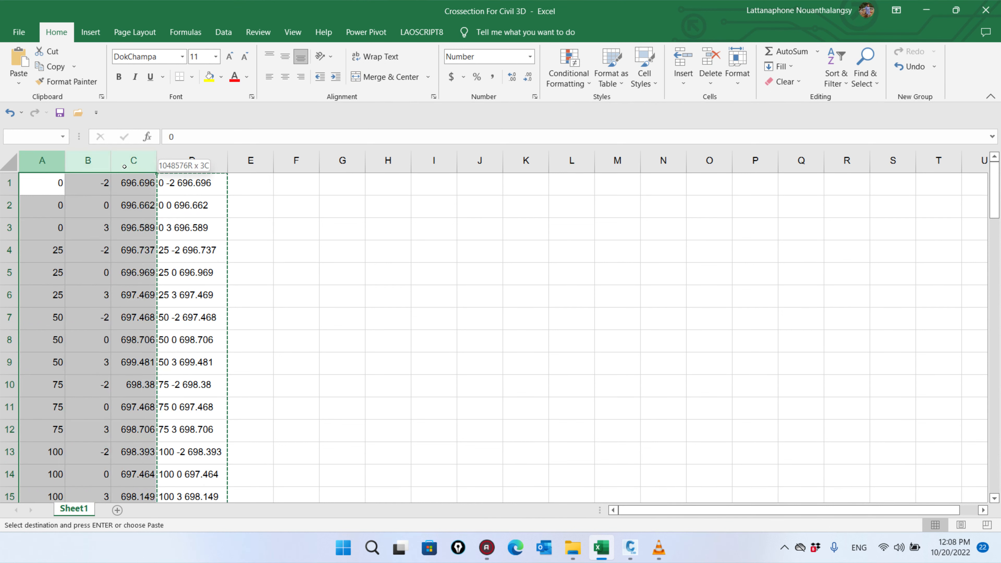
{"action": "right_click", "coordinate": [74, 163]}
{"action": "left_click", "coordinate": [125, 279]}
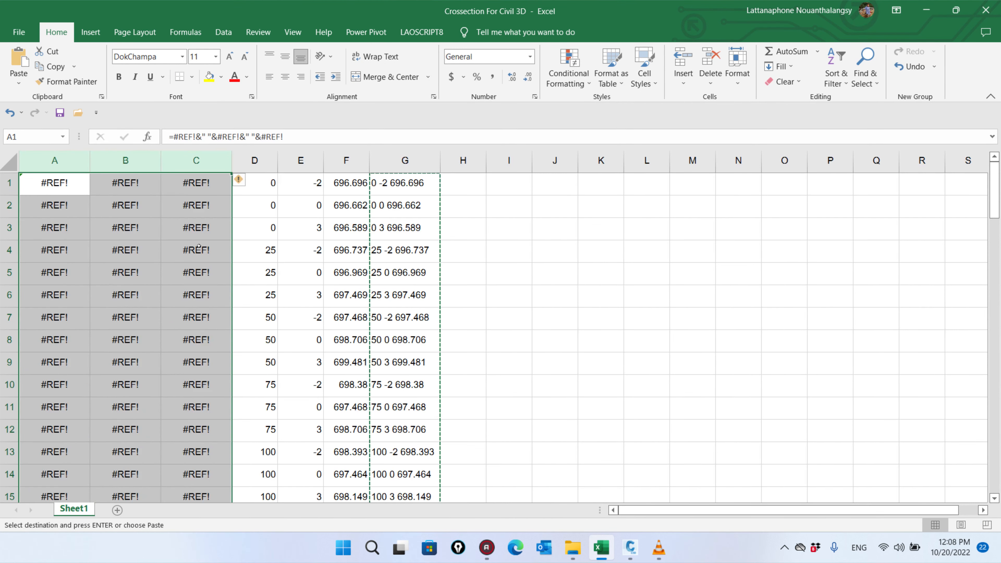
{"action": "left_click", "coordinate": [10, 112]}
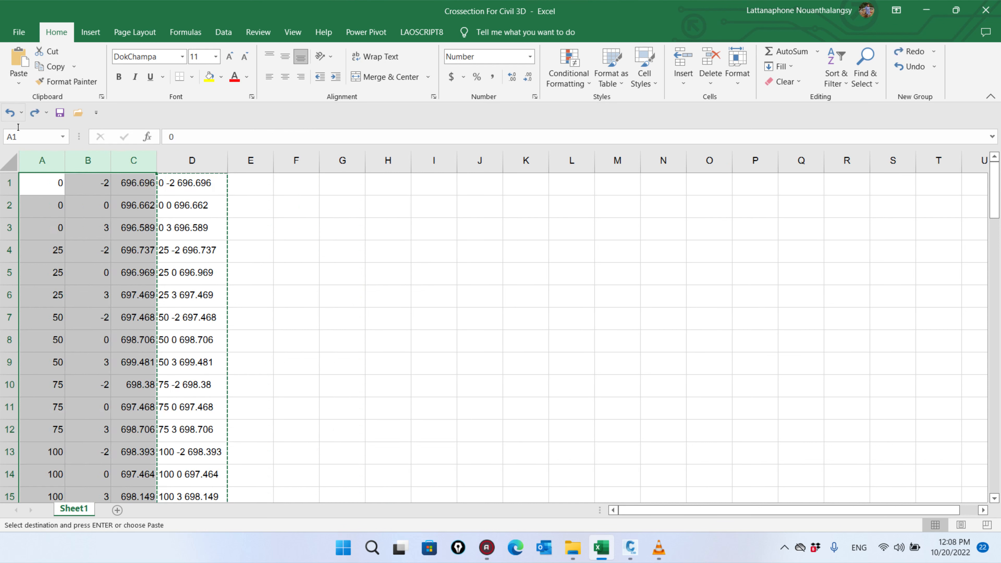
Step: Paste the copied column D as values over columns A to C and delete columns B to G
{"action": "right_click", "coordinate": [44, 162]}
{"action": "left_click", "coordinate": [83, 239]}
{"action": "left_click_drag", "start_coordinate": [88, 160], "coordinate": [343, 160]}
{"action": "right_click", "coordinate": [226, 163]}
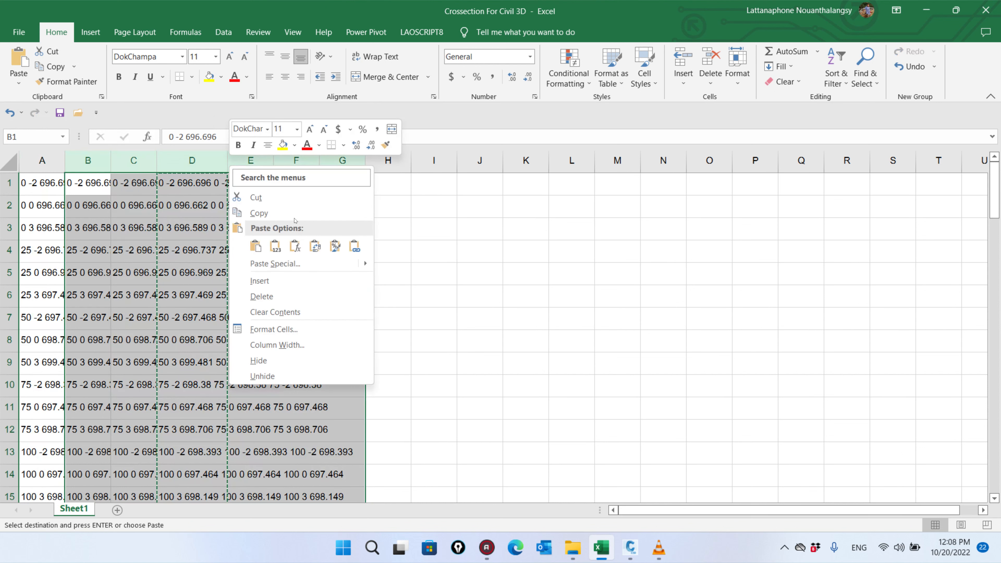
{"action": "left_click", "coordinate": [246, 294]}
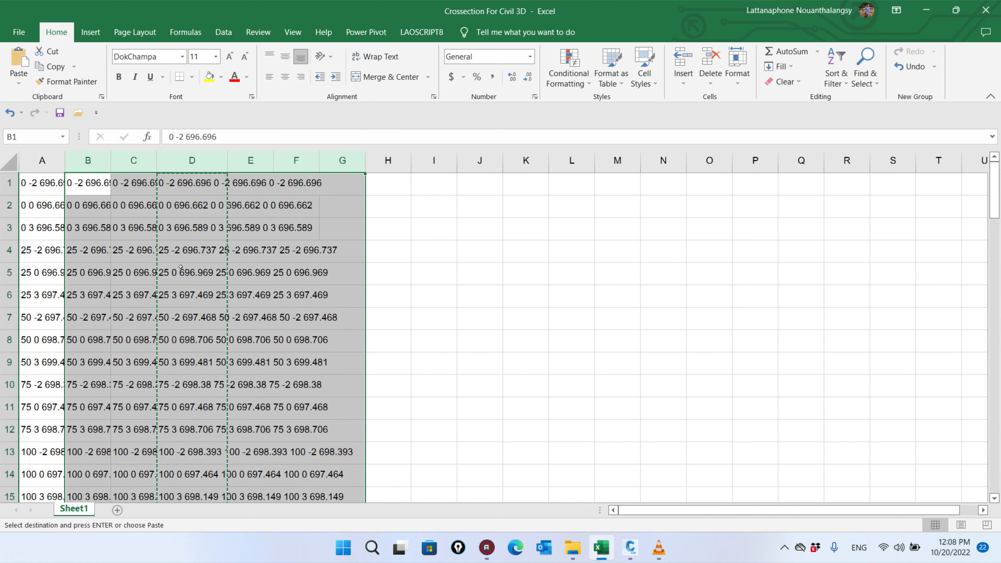
Step: Autofit the width of column A to its joined values
{"action": "double_click", "coordinate": [65, 160]}
{"action": "left_click", "coordinate": [190, 248]}
{"action": "left_click", "coordinate": [80, 208]}
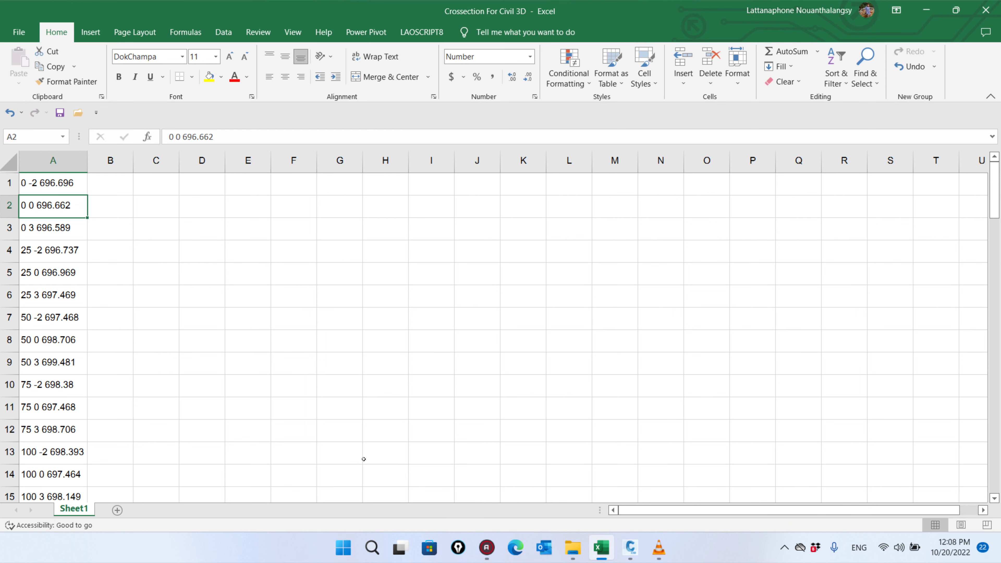
Step: Open the P1 text file in the Tests folder to examine its delimiters, and return to the workbook
{"action": "mouse_move", "coordinate": [572, 552]}
{"action": "left_click", "coordinate": [642, 479]}
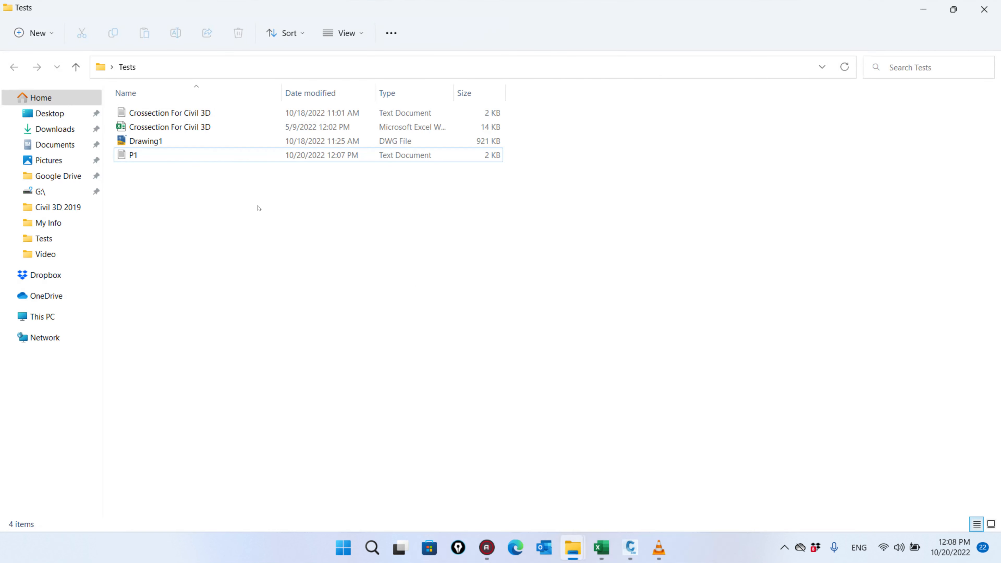
{"action": "double_click", "coordinate": [155, 159]}
{"action": "left_click", "coordinate": [143, 135]}
{"action": "left_click_drag", "start_coordinate": [143, 135], "coordinate": [147, 136]}
{"action": "left_click", "coordinate": [161, 135]}
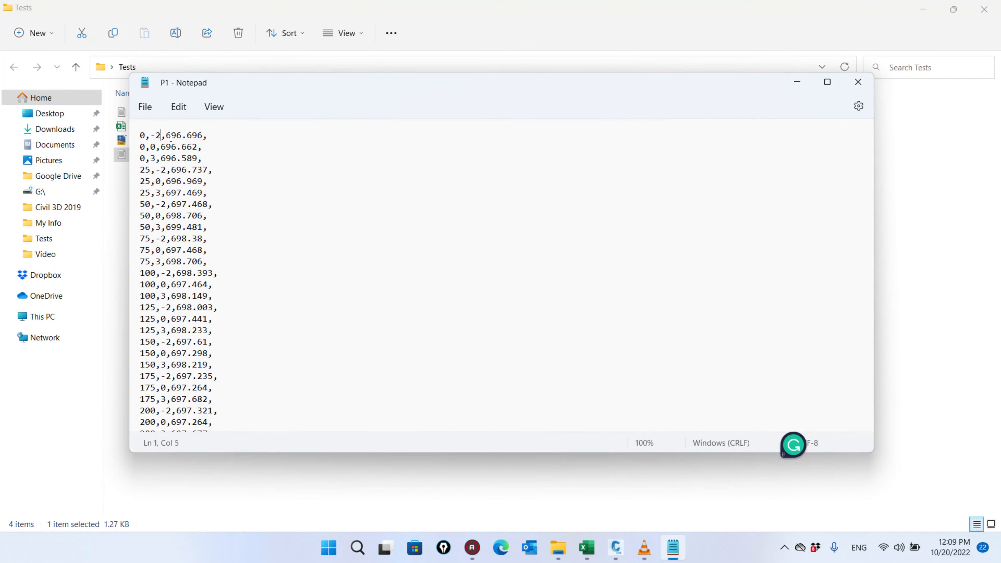
{"action": "left_click", "coordinate": [858, 82]}
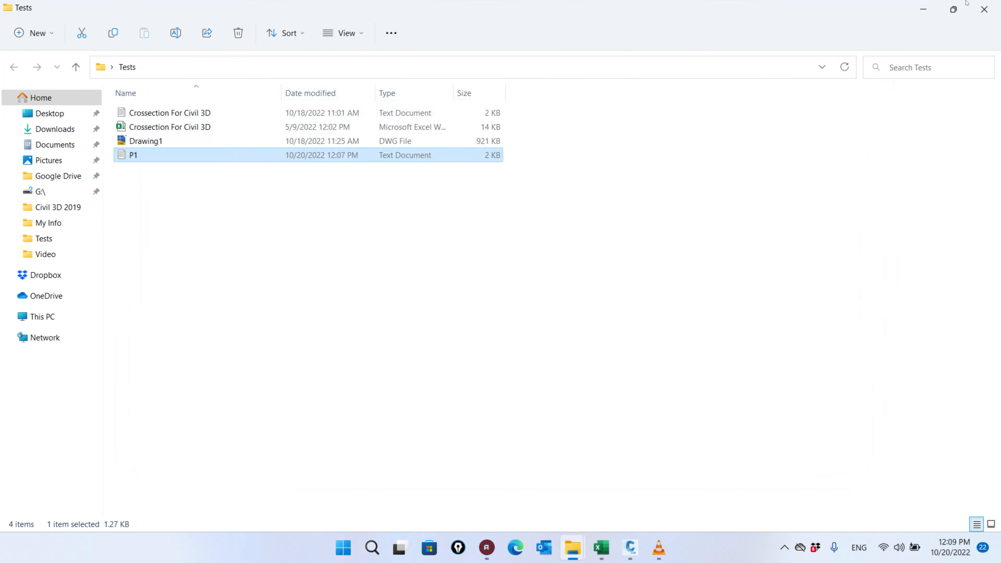
{"action": "left_click", "coordinate": [922, 7]}
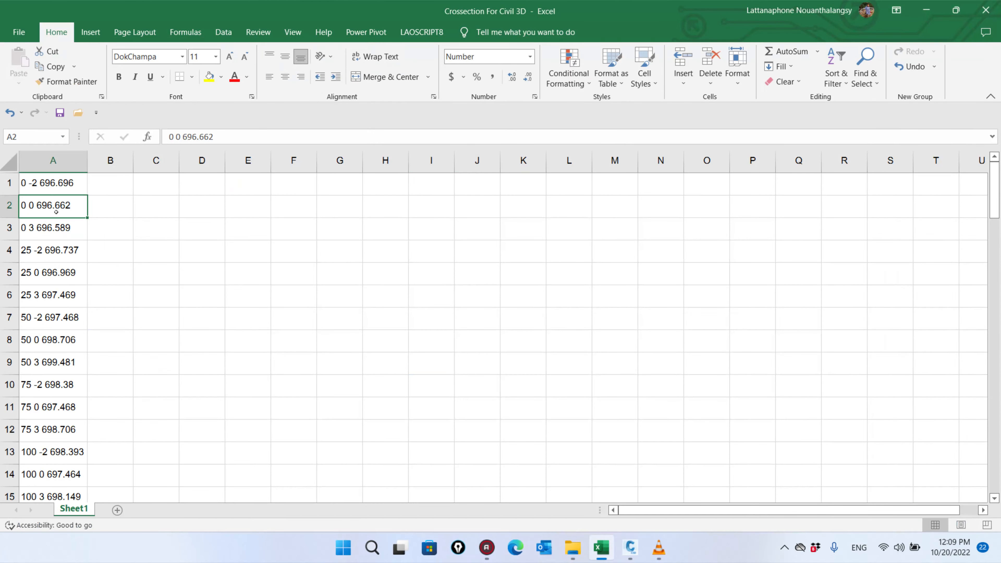
Step: Save the sheet in the Tests folder as a Text (Tab delimited) file named P-2 and close the workbook
{"action": "left_click", "coordinate": [19, 32]}
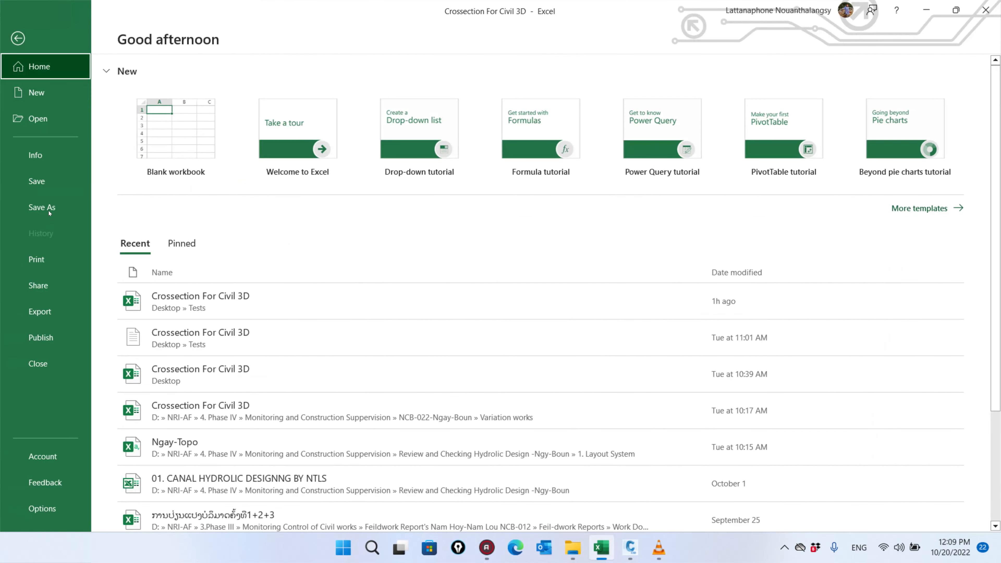
{"action": "left_click", "coordinate": [49, 210]}
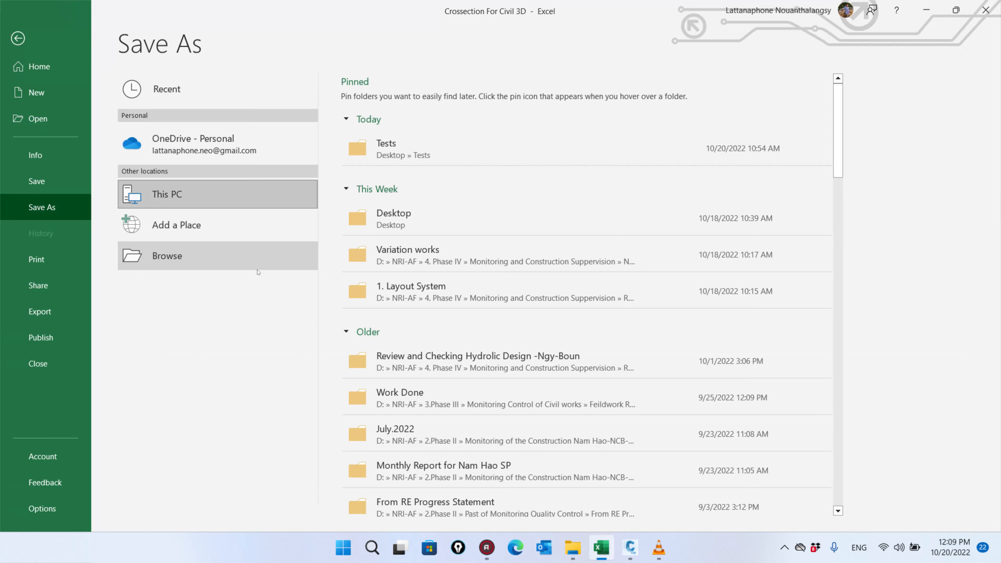
{"action": "left_click", "coordinate": [251, 268]}
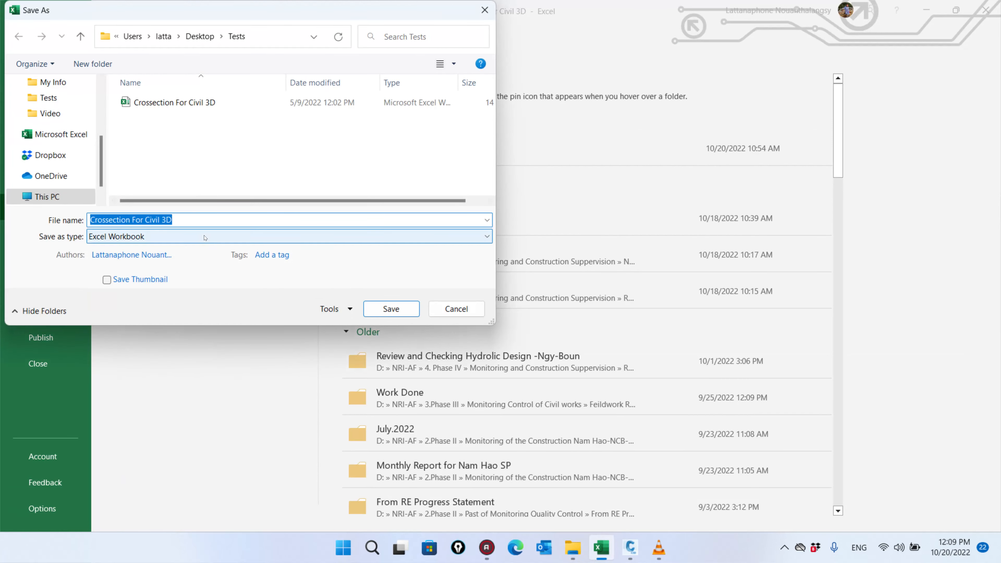
{"action": "left_click", "coordinate": [204, 237]}
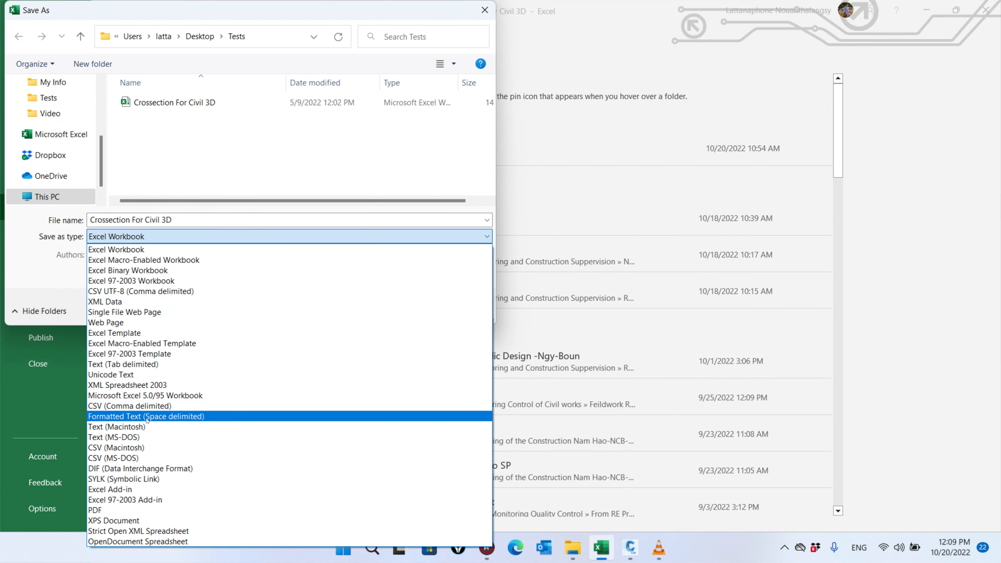
{"action": "left_click", "coordinate": [130, 364]}
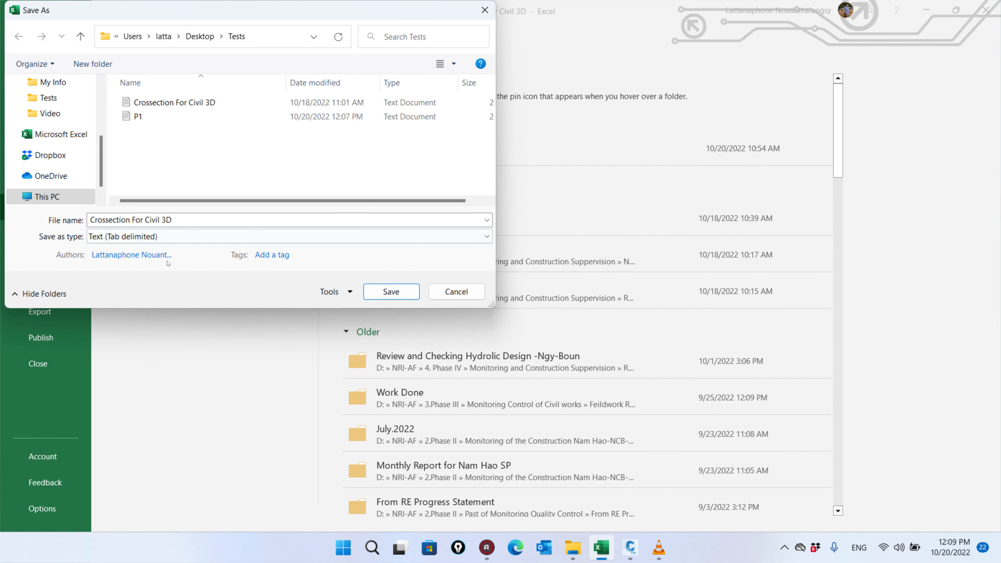
{"action": "left_click", "coordinate": [185, 220]}
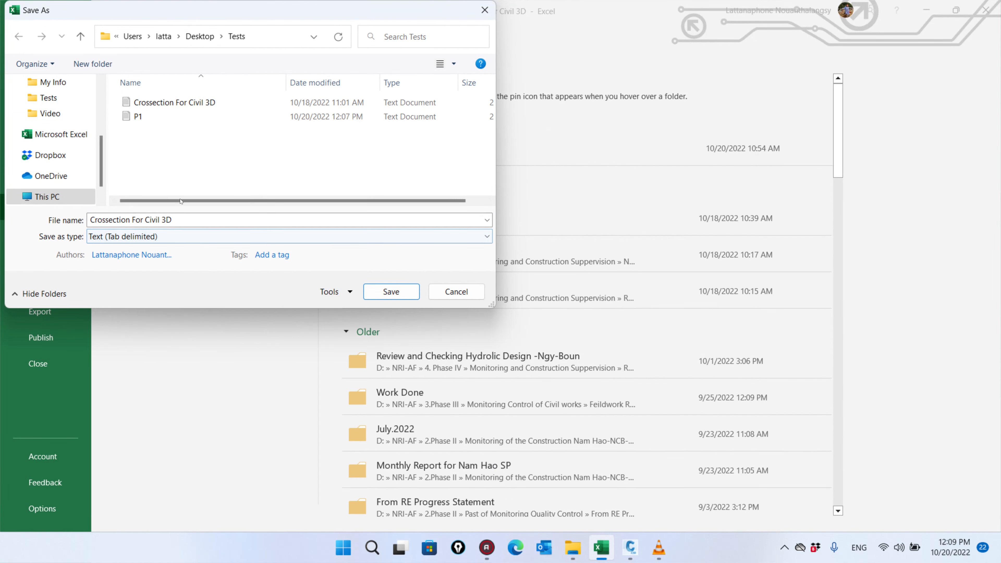
{"action": "left_click_drag", "start_coordinate": [186, 218], "coordinate": [101, 217]}
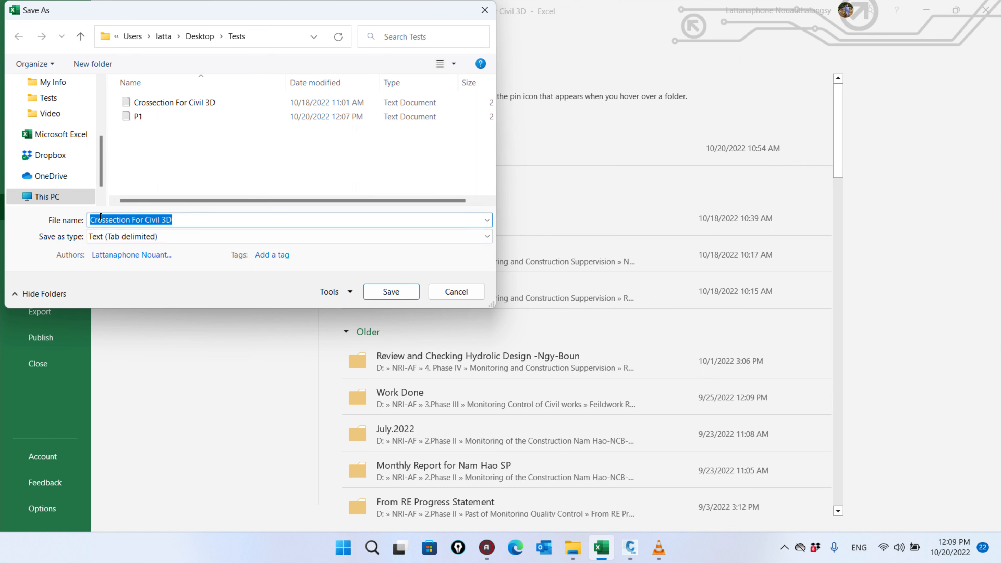
{"action": "type", "text": "P-2"}
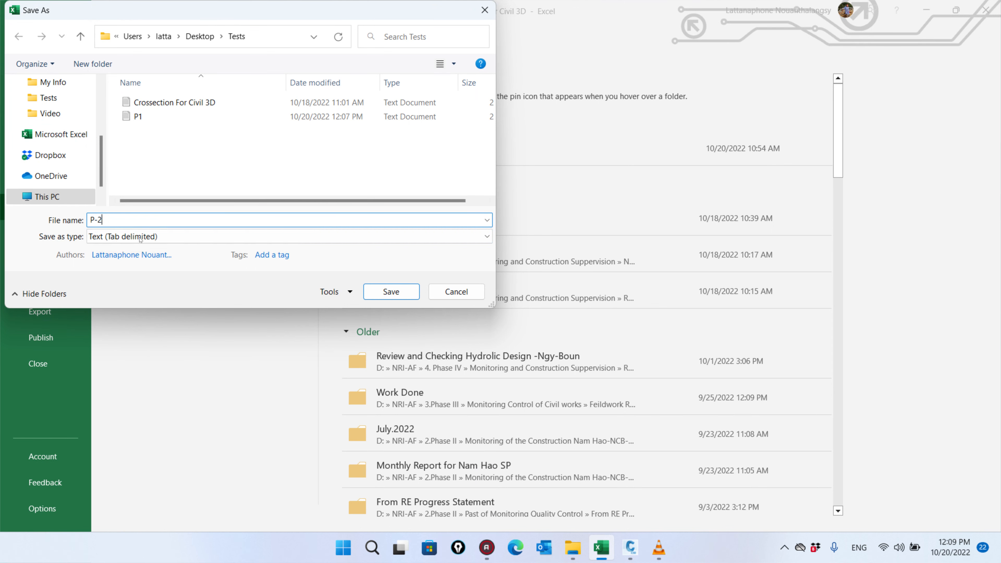
{"action": "key", "text": "Return"}
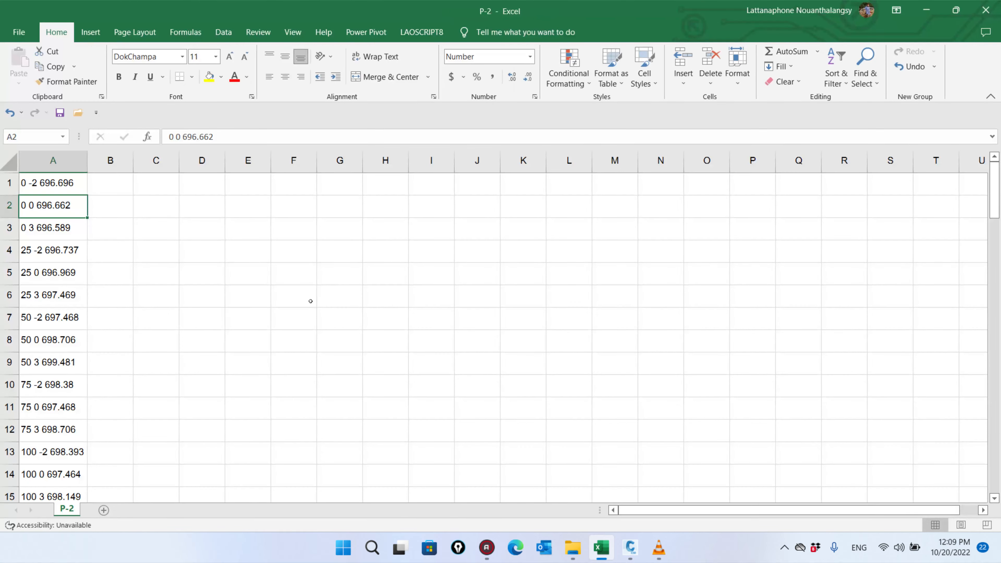
{"action": "left_click", "coordinate": [232, 358]}
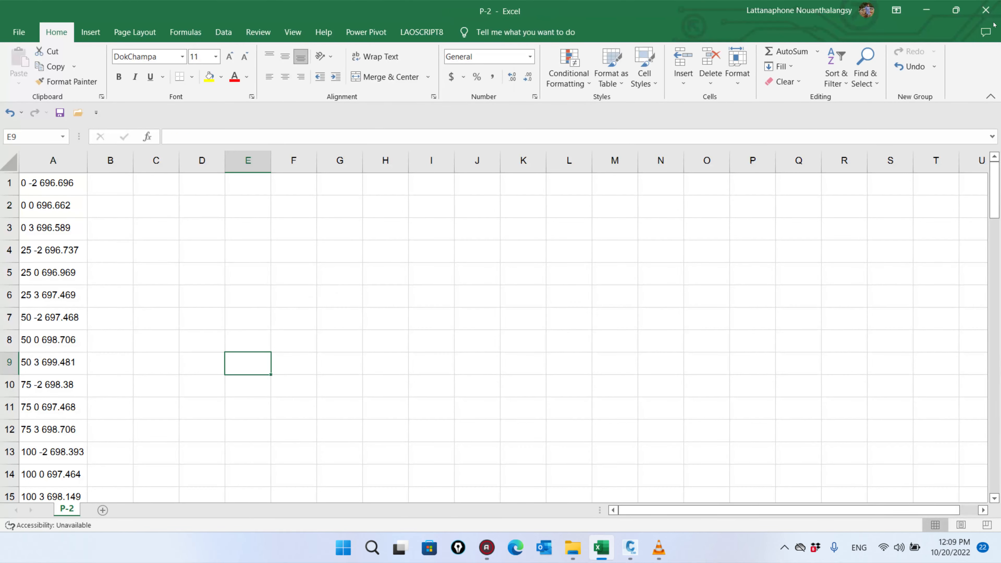
{"action": "left_click", "coordinate": [986, 10]}
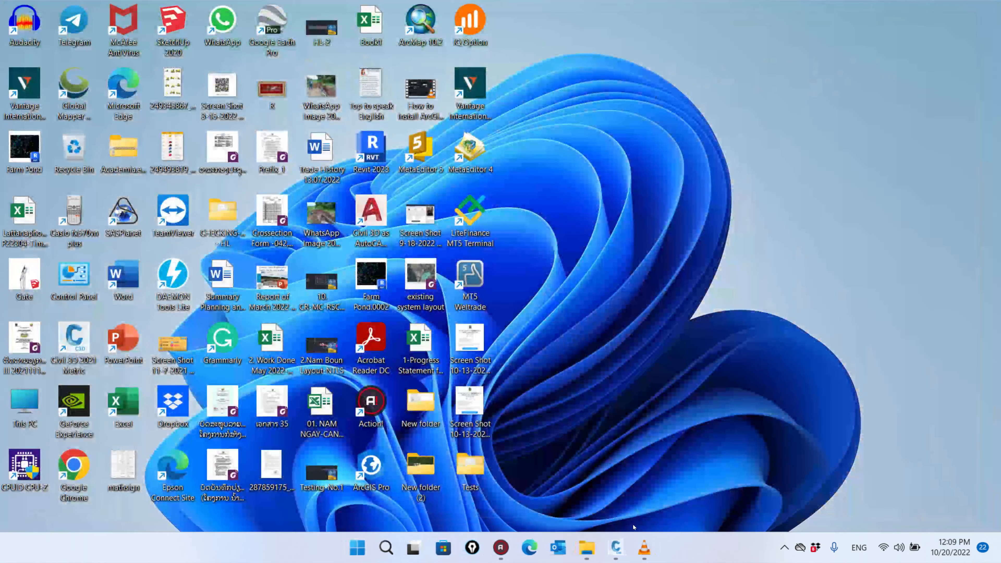
Step: Switch to Civil 3D and start Create Alignment from Objects on the sloping line, accepting the default direction
{"action": "left_click", "coordinate": [616, 547]}
{"action": "middle_click_drag", "start_coordinate": [657, 288], "coordinate": [472, 247]}
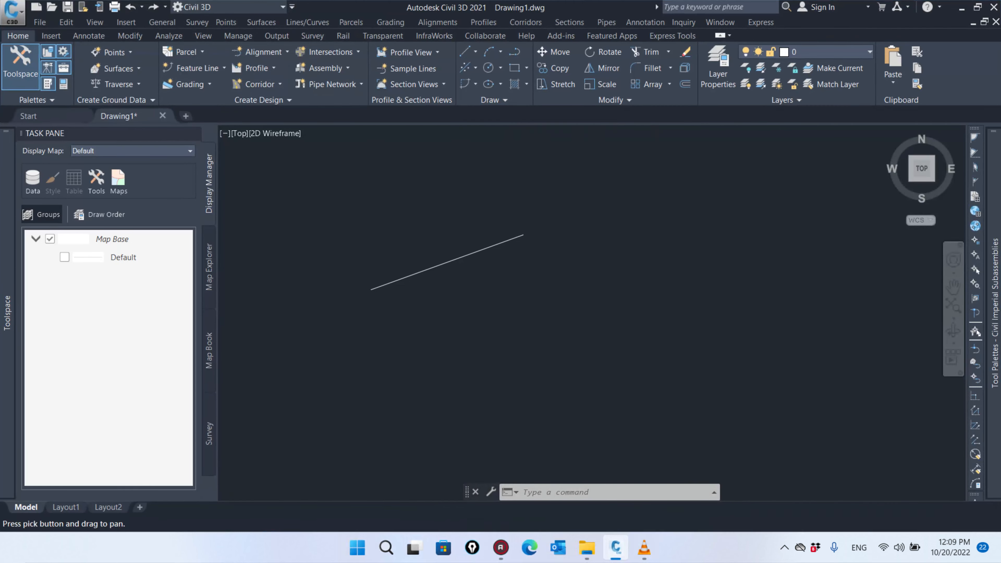
{"action": "scroll", "coordinate": [371, 211], "scroll_direction": "up", "scroll_amount": 4}
{"action": "left_click", "coordinate": [276, 56]}
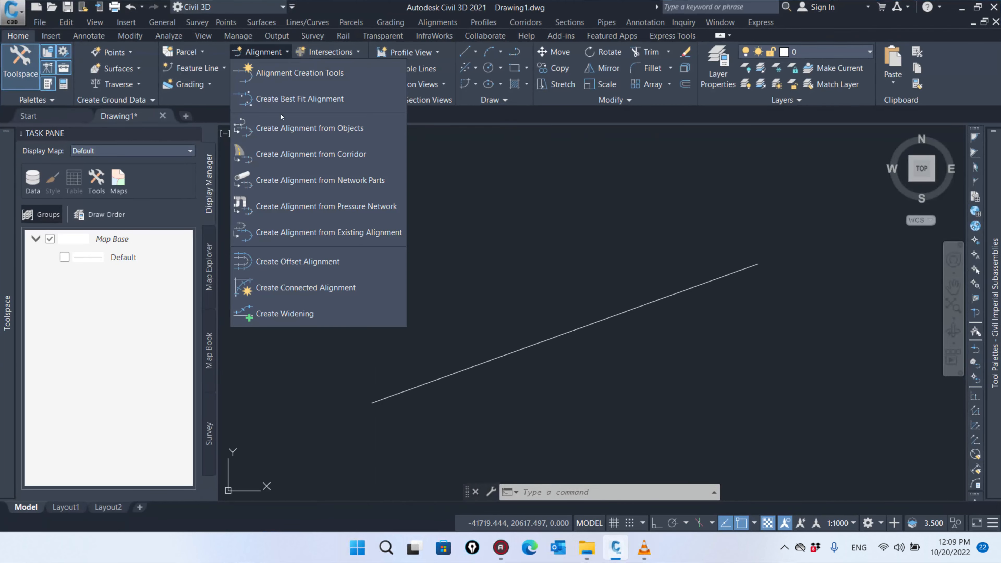
{"action": "left_click", "coordinate": [286, 134]}
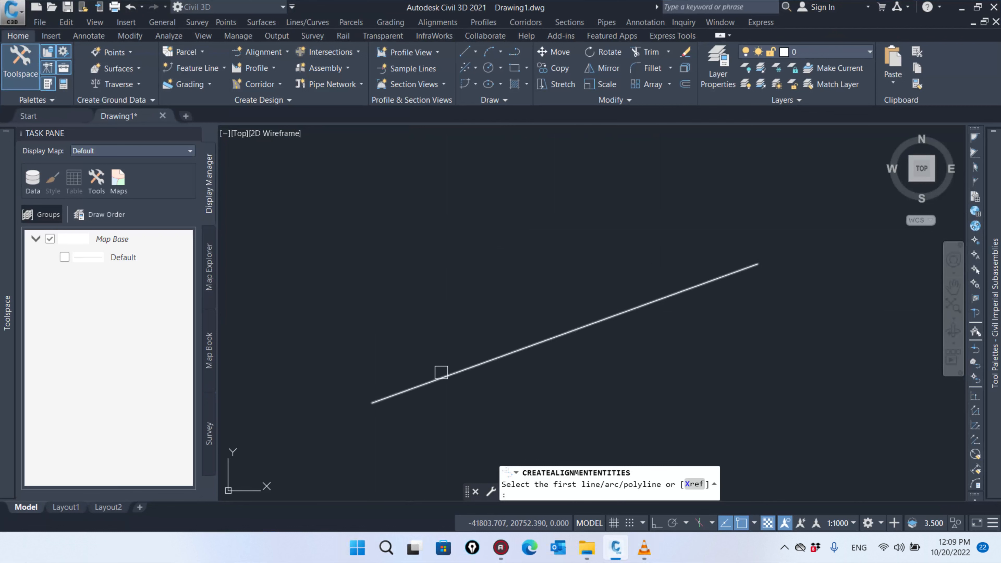
{"action": "left_click", "coordinate": [436, 379]}
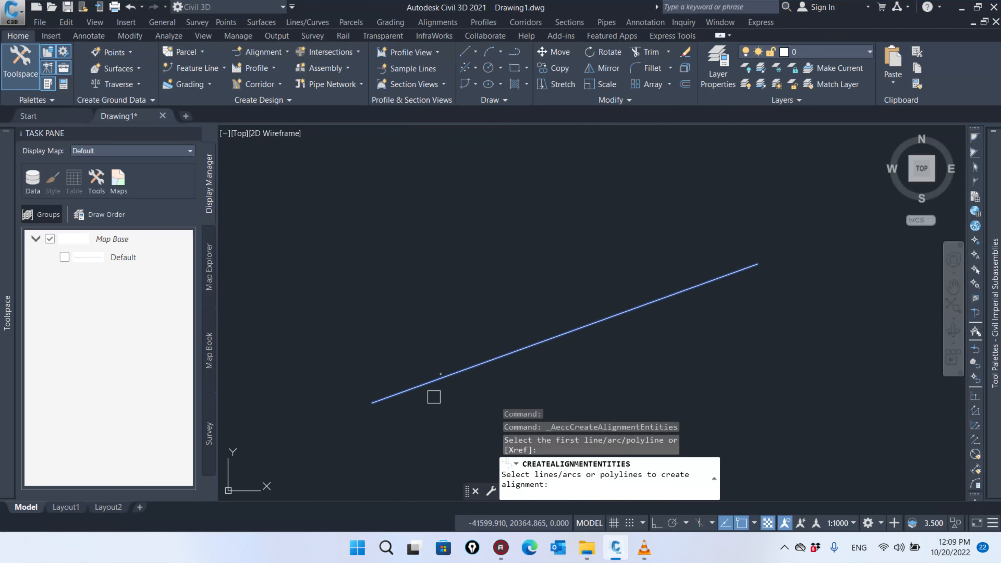
{"action": "key", "text": "Return"}
{"action": "key", "text": "Return"}
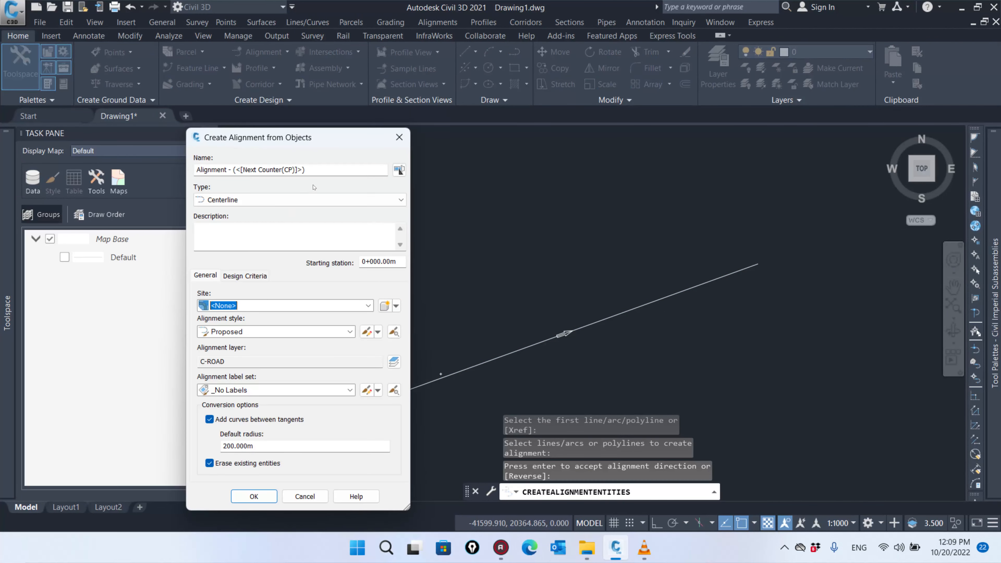
Step: Name the alignment MC, set its style to Existing and create it
{"action": "left_click_drag", "start_coordinate": [318, 166], "coordinate": [180, 165]}
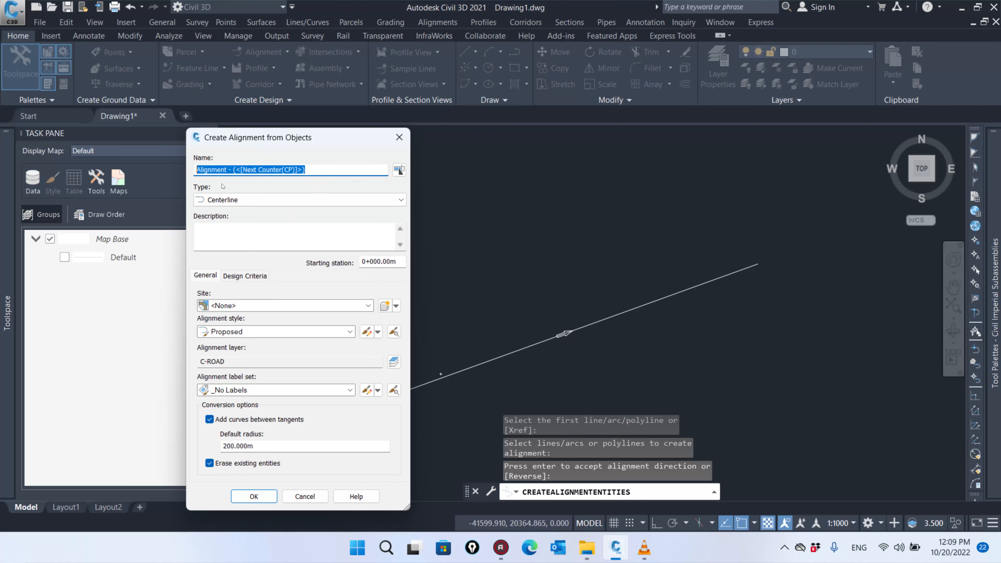
{"action": "type", "text": "MC"}
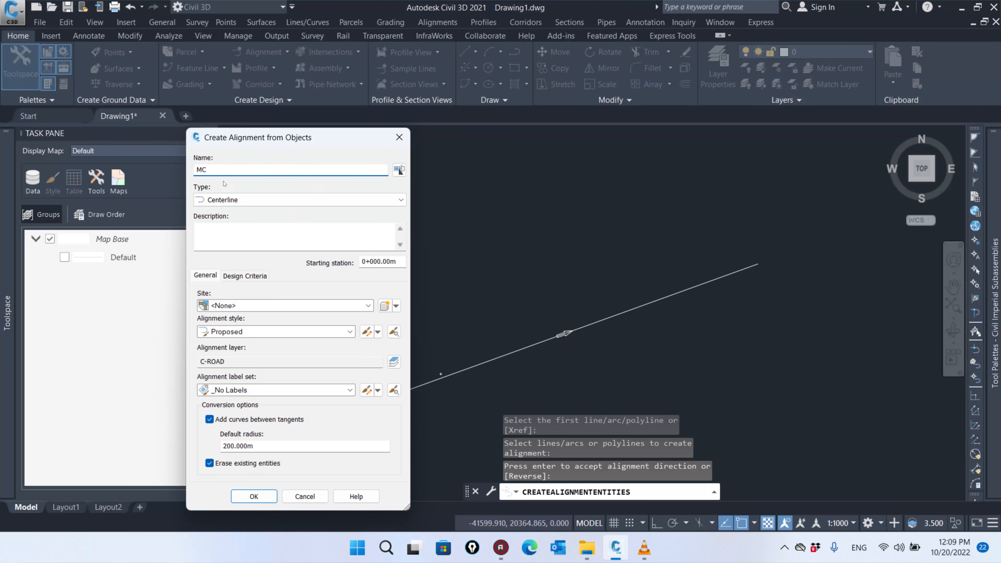
{"action": "left_click", "coordinate": [344, 333]}
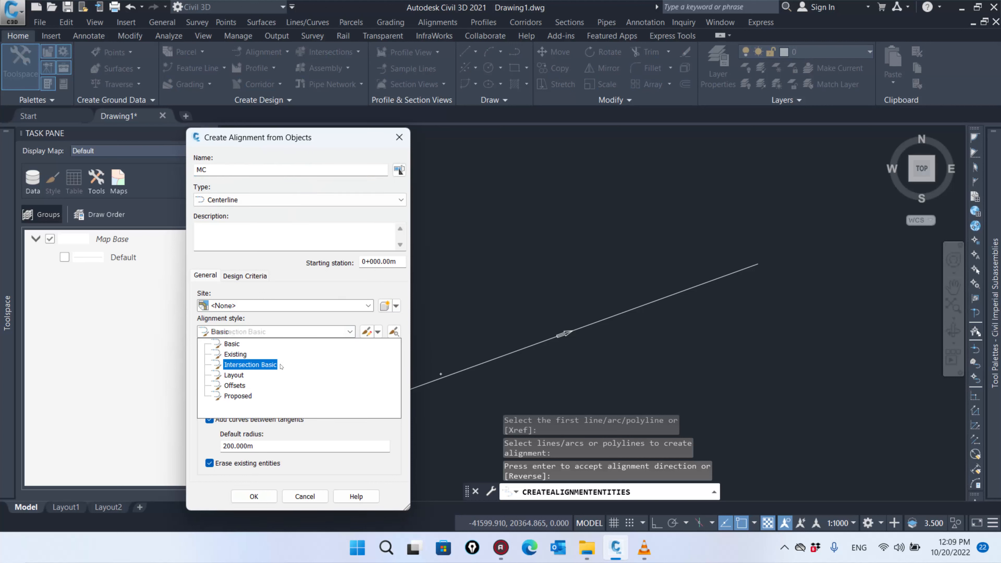
{"action": "left_click", "coordinate": [247, 355]}
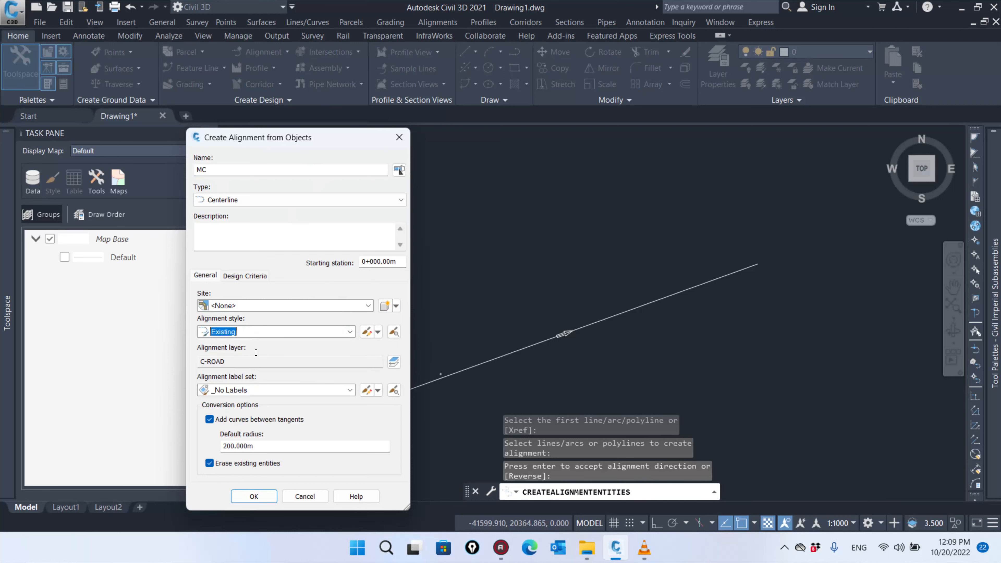
{"action": "left_click", "coordinate": [254, 496]}
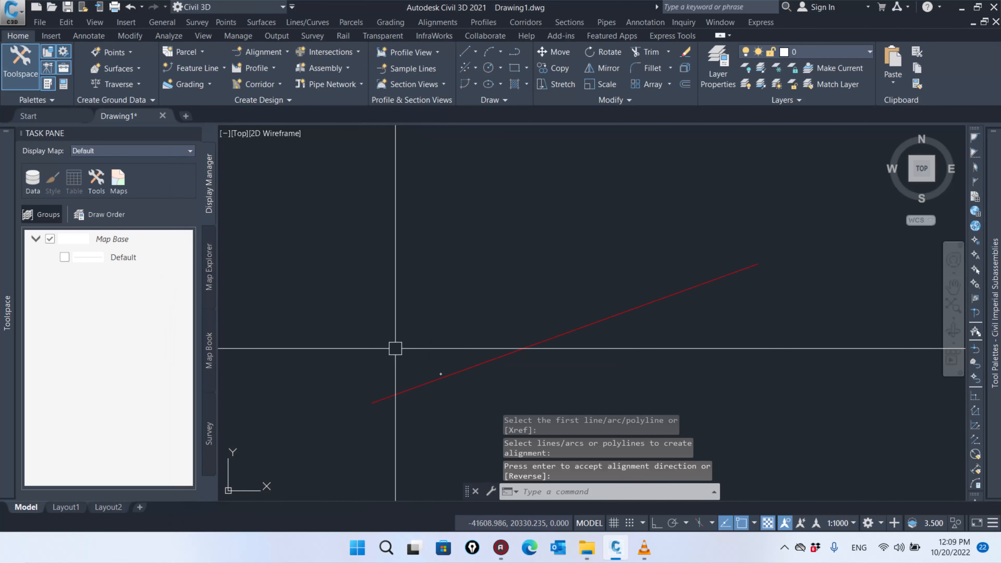
Step: Start creating alignment points by importing from file, and open the prepared station-offset text file from the Desktop's Tests folder
{"action": "left_click", "coordinate": [112, 52]}
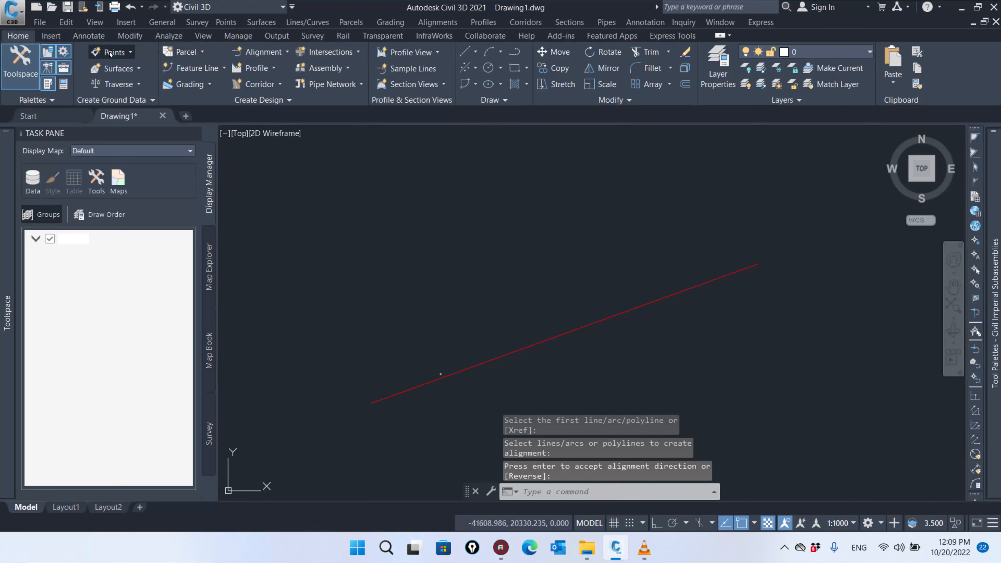
{"action": "mouse_move", "coordinate": [165, 116]}
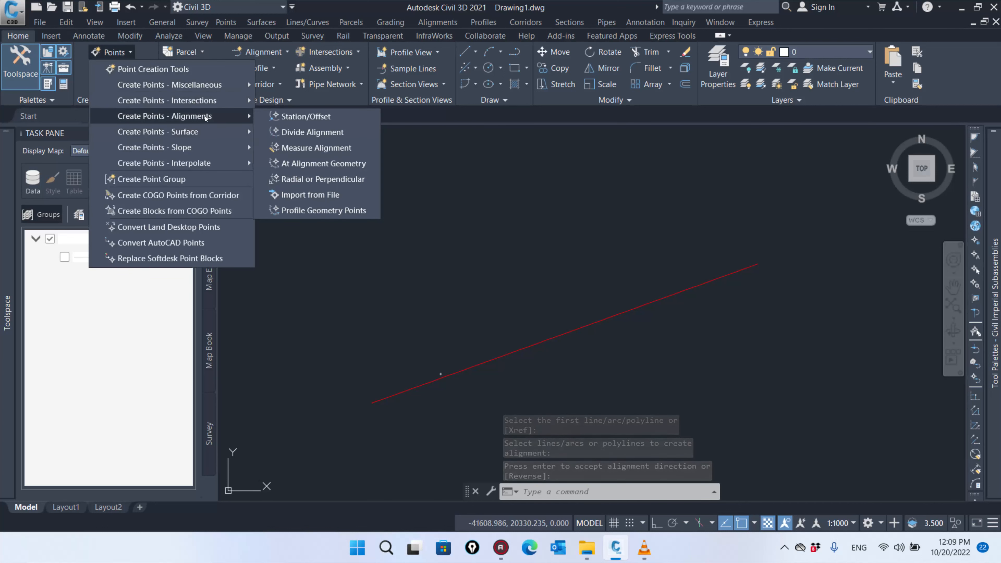
{"action": "left_click", "coordinate": [309, 195]}
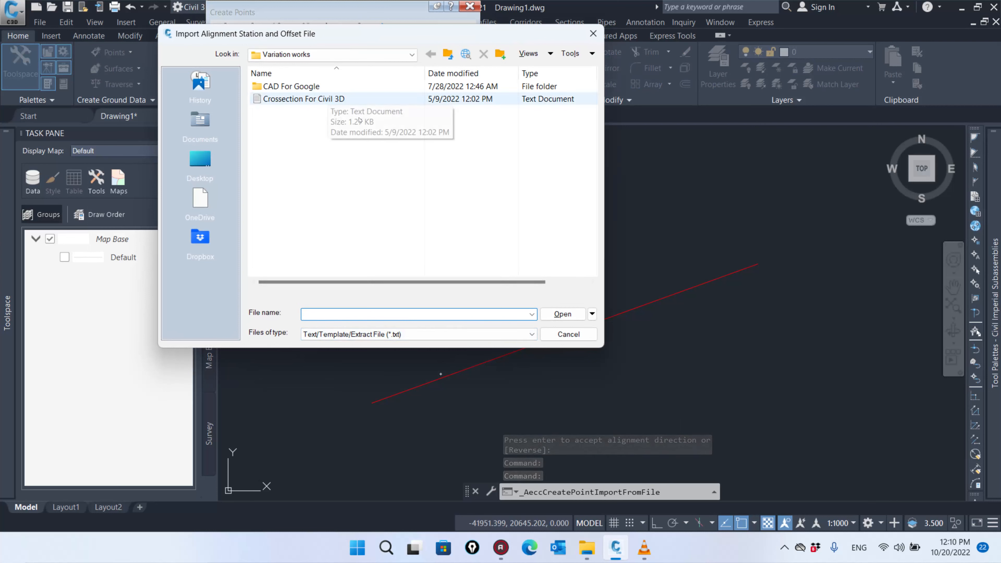
{"action": "left_click", "coordinate": [406, 58]}
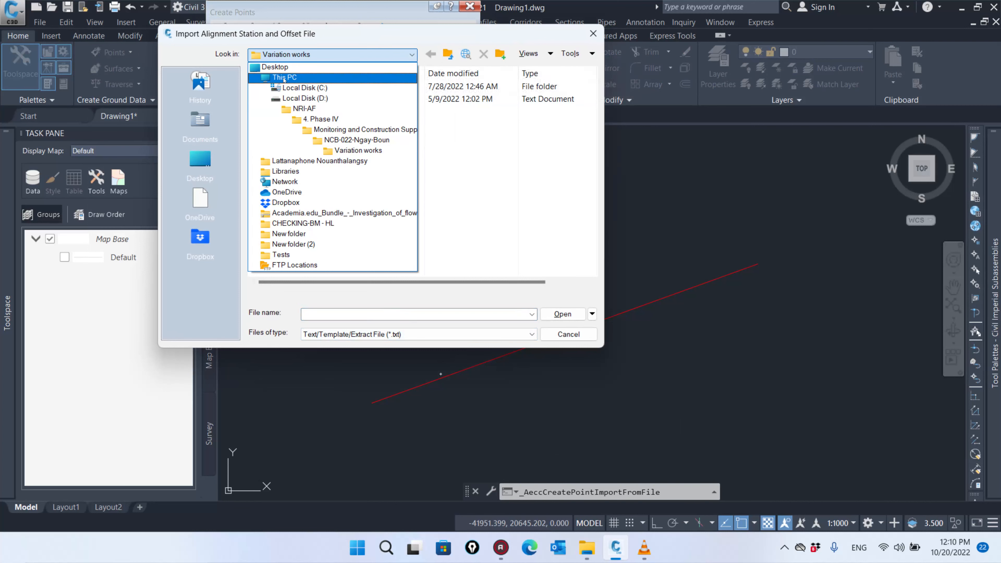
{"action": "left_click", "coordinate": [275, 67]}
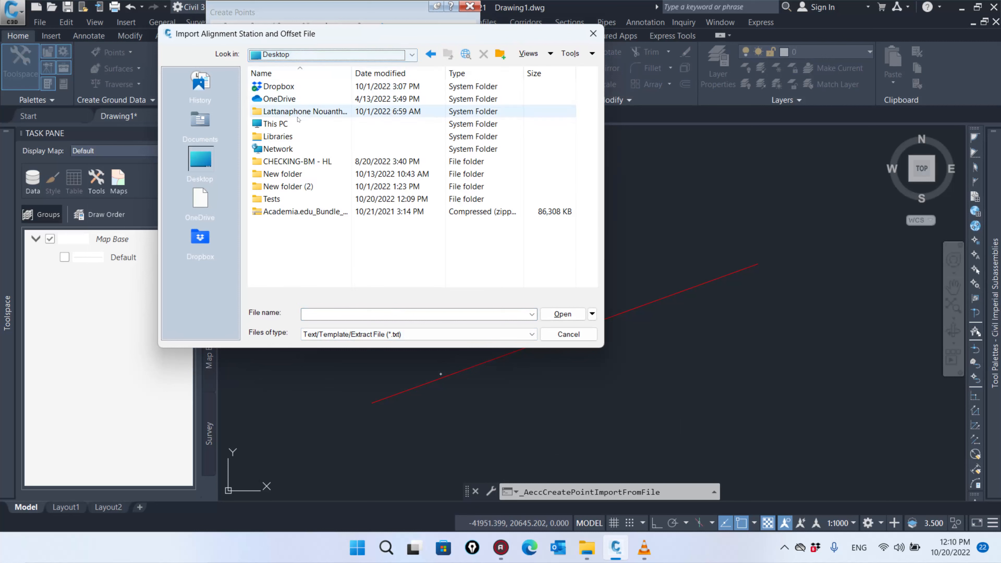
{"action": "double_click", "coordinate": [275, 198]}
{"action": "left_click", "coordinate": [276, 112]}
{"action": "left_click", "coordinate": [562, 314]}
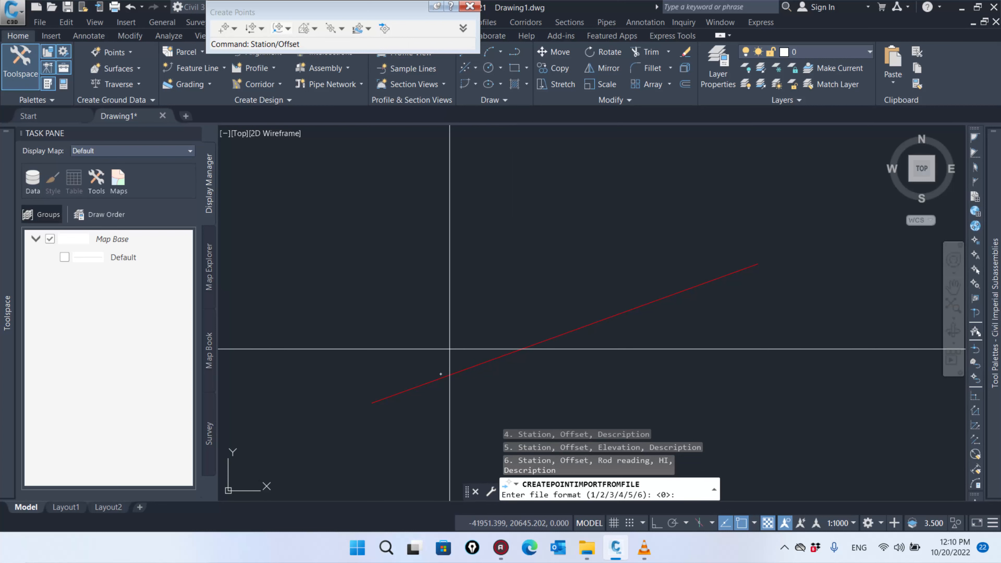
Step: Import the points onto the MC alignment with format 5 (Station, Offset, Elevation, Description), space delimiter 1 and the default invalid indicators
{"action": "type", "text": "5"}
{"action": "key", "text": "Return"}
{"action": "type", "text": "1"}
{"action": "key", "text": "Return"}
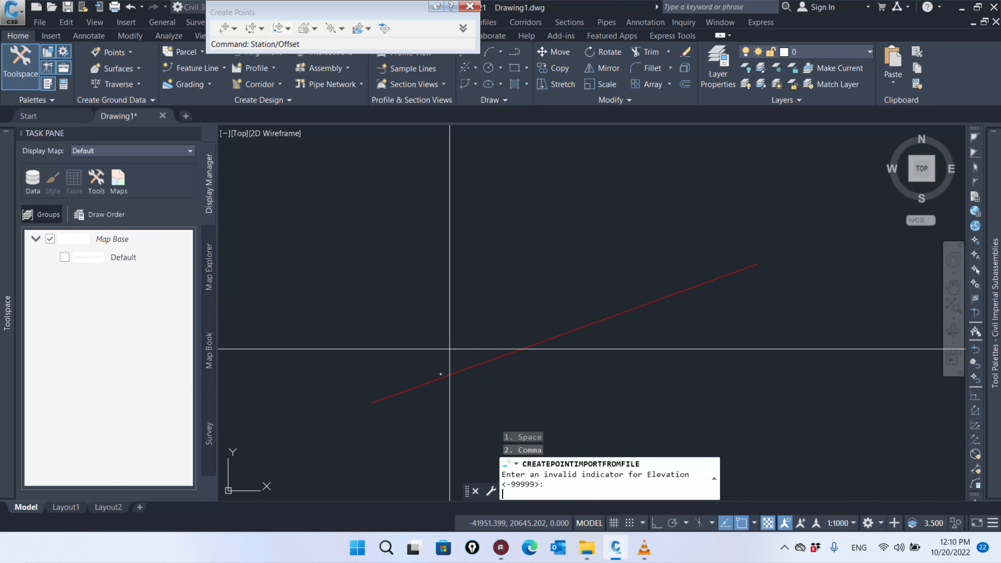
{"action": "key", "text": "Return"}
{"action": "key", "text": "Return"}
{"action": "left_click", "coordinate": [429, 382]}
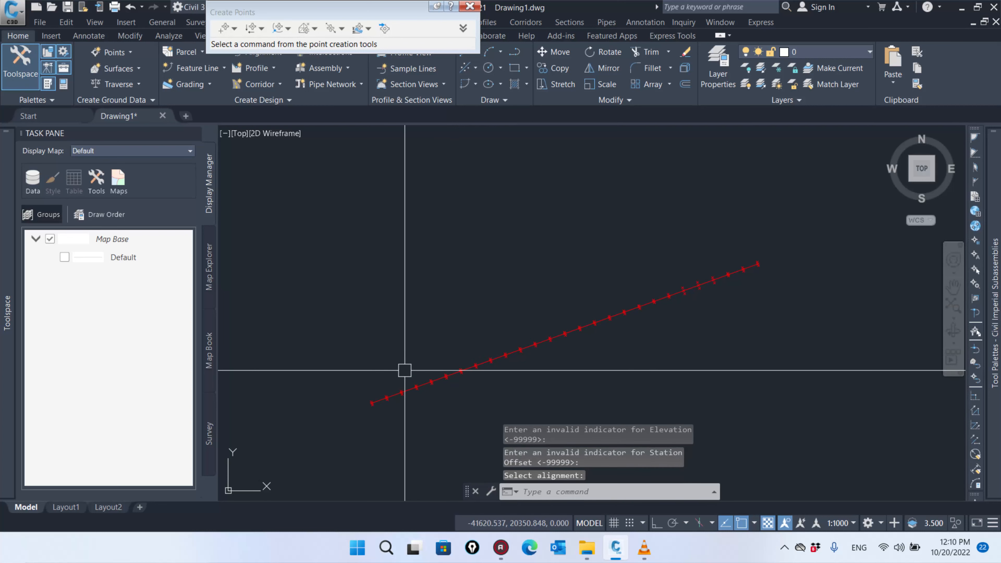
Step: Open the point group properties from an imported point at the alignment's start and set the point label style to Elevation Only
{"action": "scroll", "coordinate": [380, 404], "scroll_direction": "up", "scroll_amount": 4}
{"action": "scroll", "coordinate": [348, 391], "scroll_direction": "up", "scroll_amount": 2}
{"action": "scroll", "coordinate": [344, 370], "scroll_direction": "down", "scroll_amount": 3}
{"action": "scroll", "coordinate": [353, 371], "scroll_direction": "up", "scroll_amount": 4}
{"action": "scroll", "coordinate": [353, 370], "scroll_direction": "down", "scroll_amount": 1}
{"action": "scroll", "coordinate": [397, 353], "scroll_direction": "down", "scroll_amount": 2}
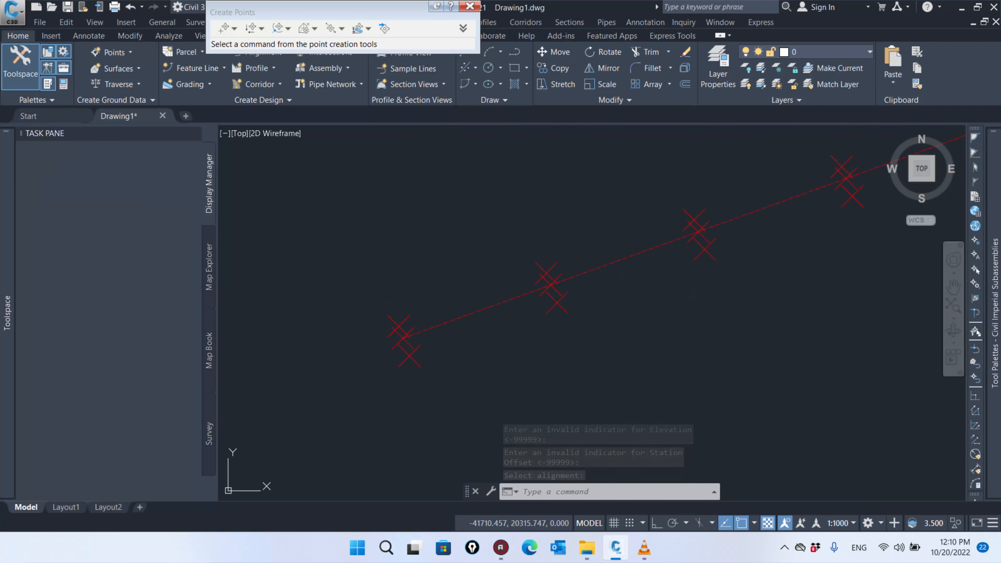
{"action": "scroll", "coordinate": [397, 353], "scroll_direction": "up", "scroll_amount": 1}
{"action": "left_click", "coordinate": [417, 356]}
{"action": "right_click", "coordinate": [418, 356]}
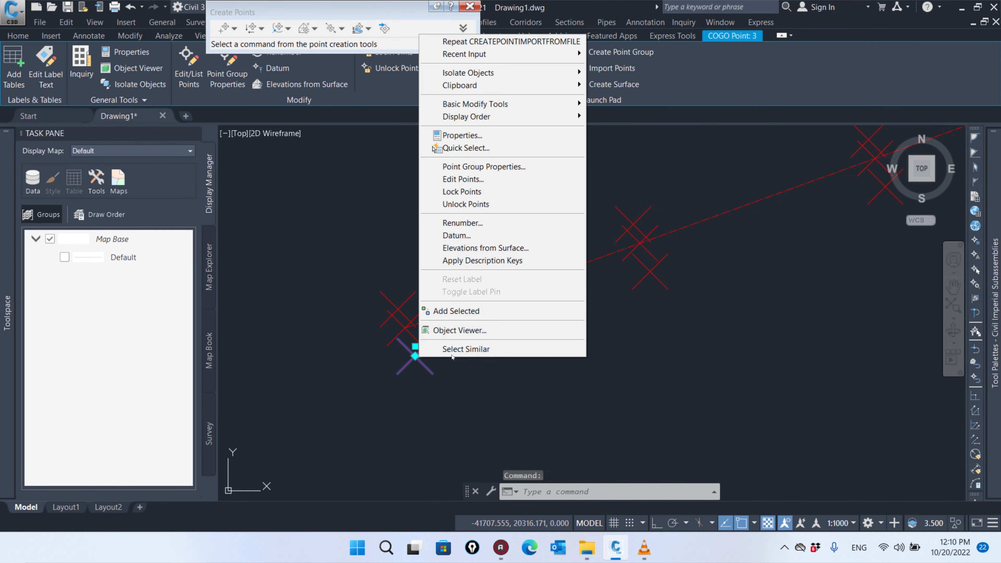
{"action": "left_click", "coordinate": [474, 167]}
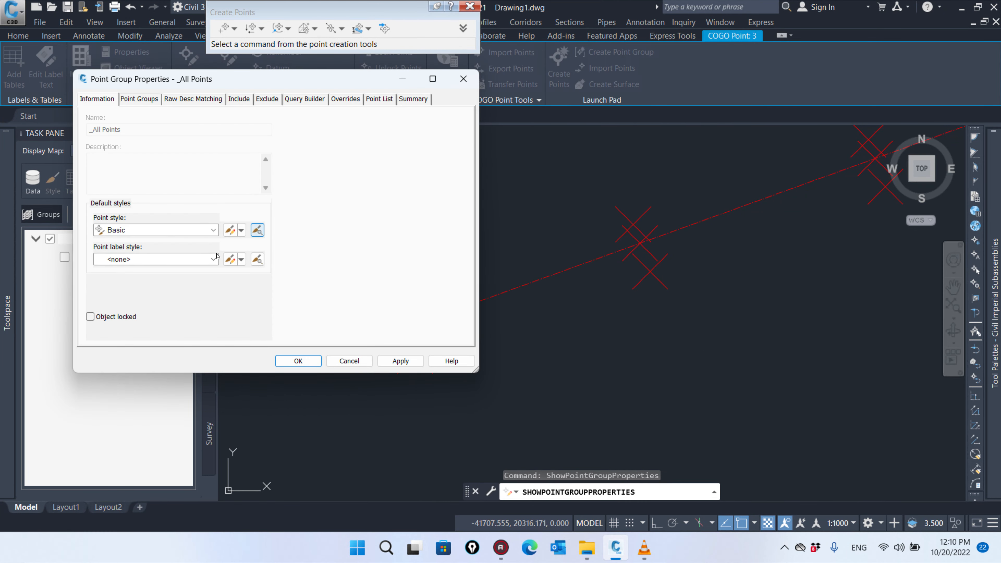
{"action": "left_click_drag", "start_coordinate": [282, 89], "coordinate": [412, 79]}
{"action": "left_click", "coordinate": [343, 249]}
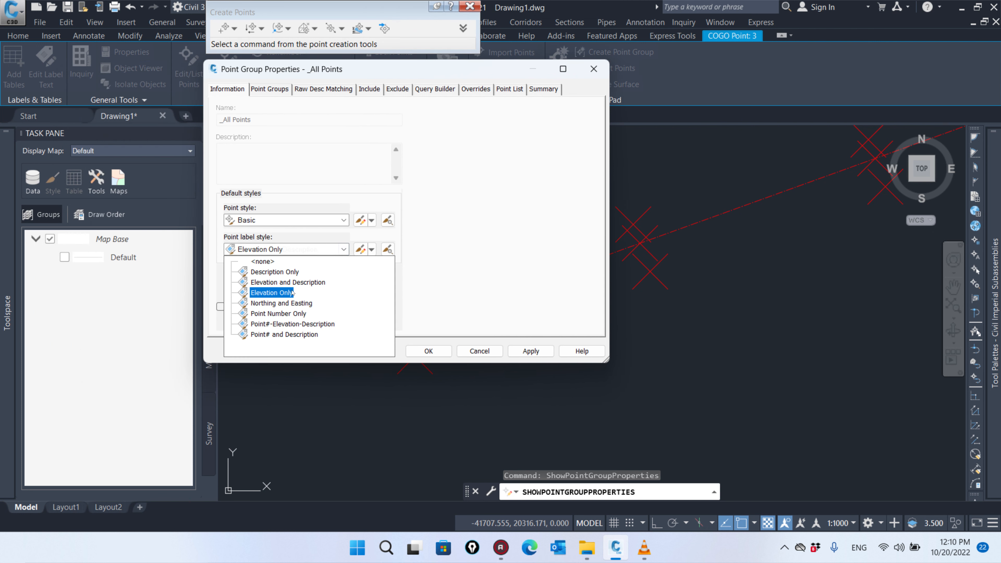
{"action": "left_click", "coordinate": [292, 292]}
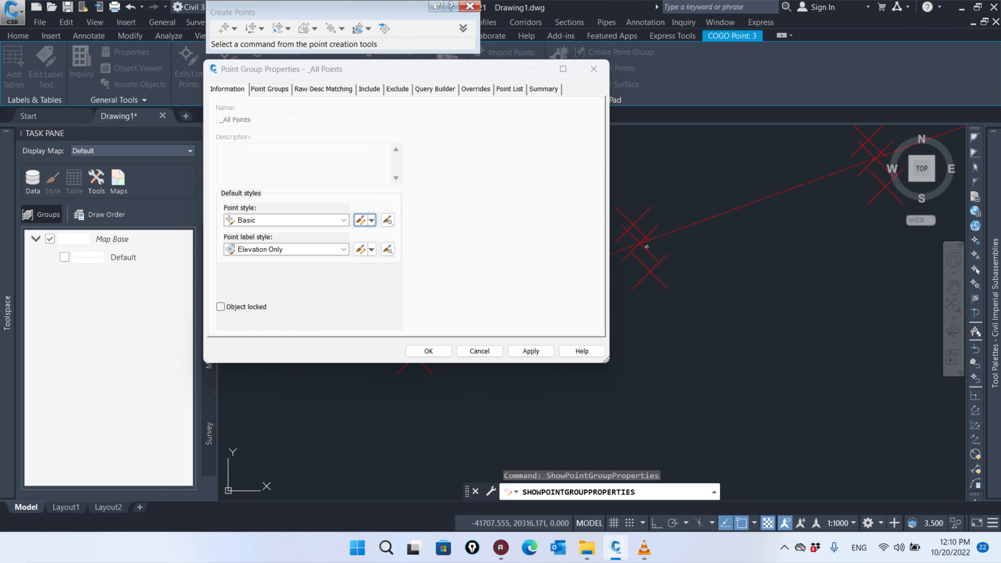
Step: Reduce the Basic point style's marker size and the Elevation Only label's text height, and accept the point group properties
{"action": "left_click", "coordinate": [360, 220]}
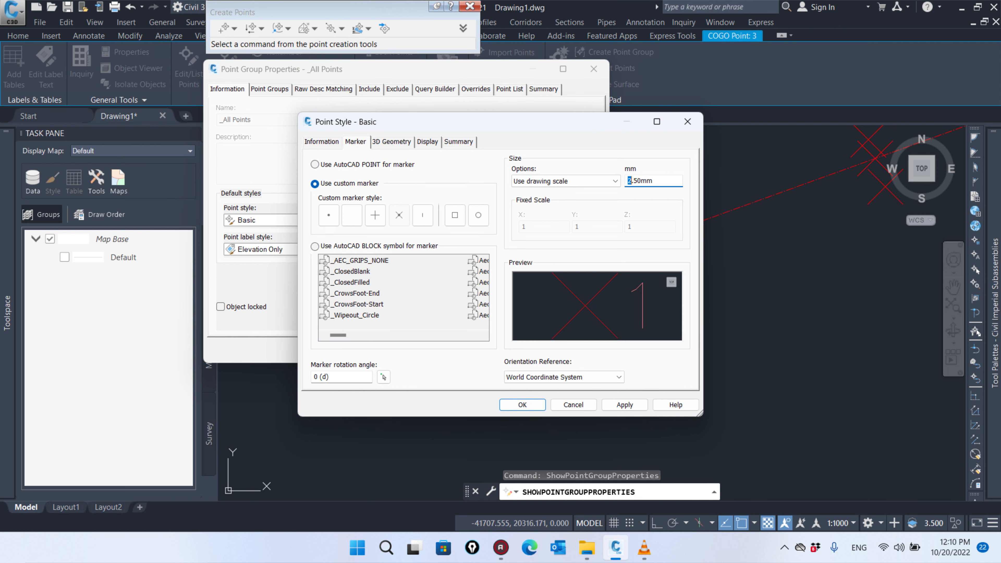
{"action": "left_click", "coordinate": [531, 406]}
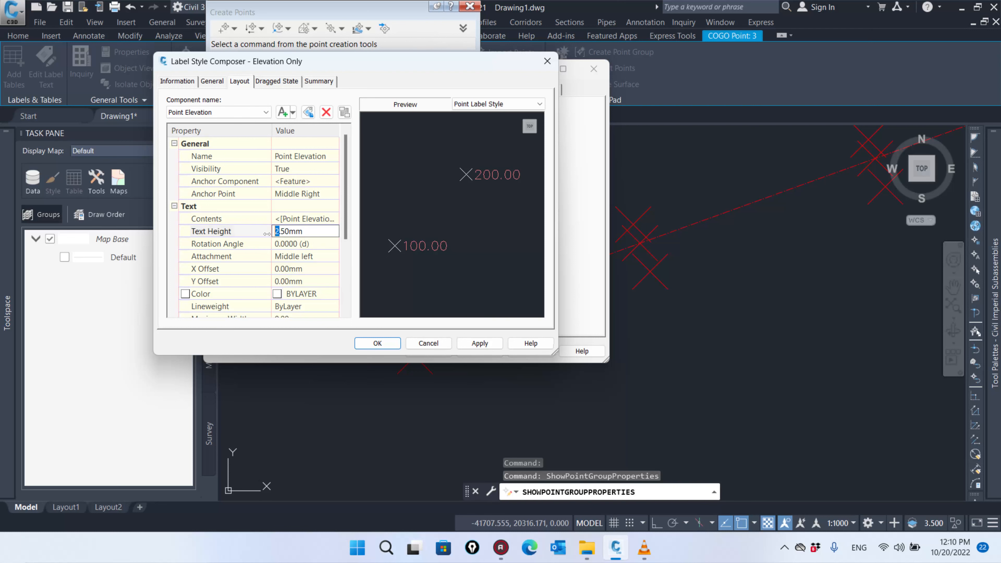
{"action": "left_click", "coordinate": [377, 343]}
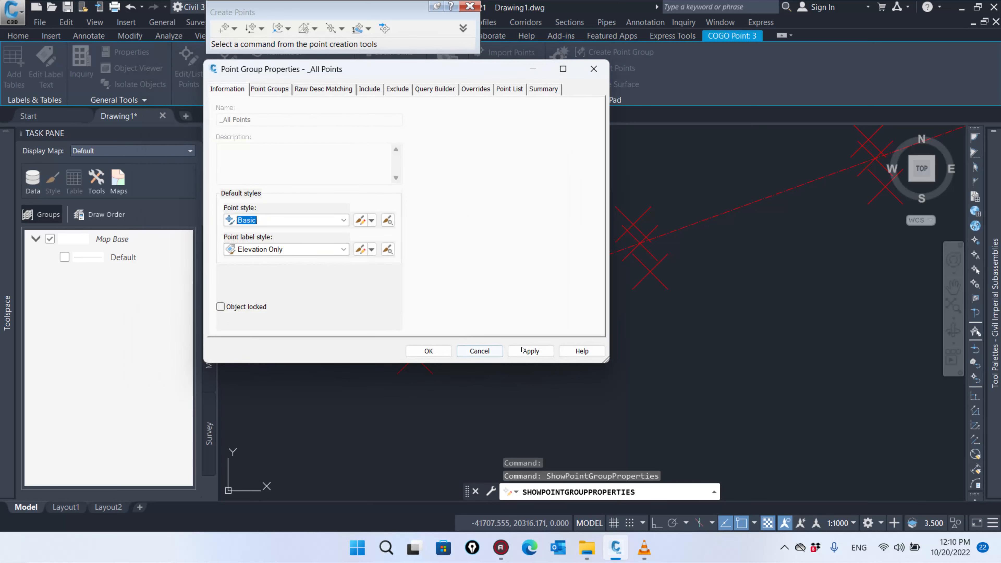
{"action": "left_click", "coordinate": [428, 351]}
Step: Add Major Stations labels in the Perpendicular with Tick style to the MC alignment at a 25 m increment
{"action": "scroll", "coordinate": [558, 280], "scroll_direction": "down", "scroll_amount": 4}
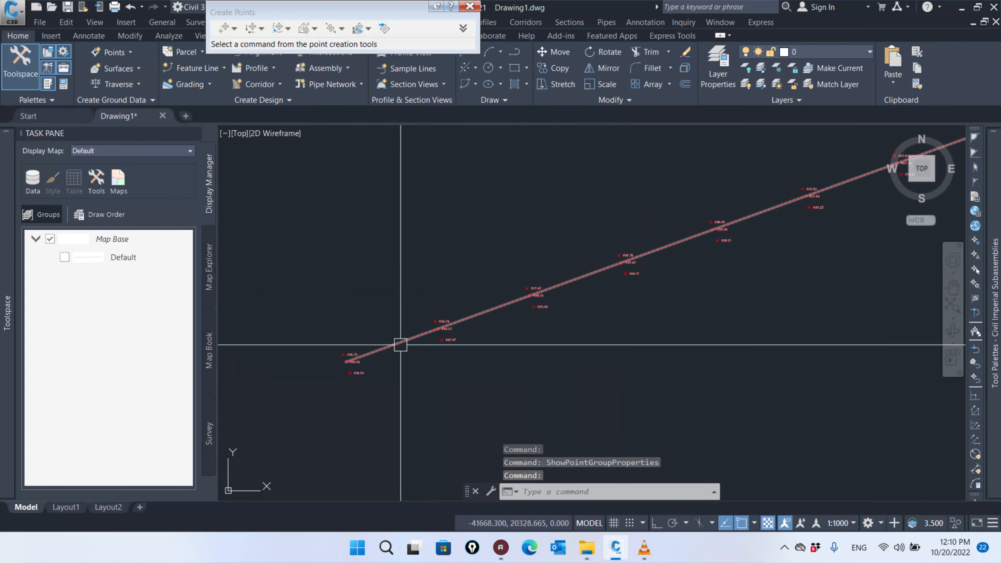
{"action": "left_click", "coordinate": [401, 345]}
{"action": "right_click", "coordinate": [400, 345]}
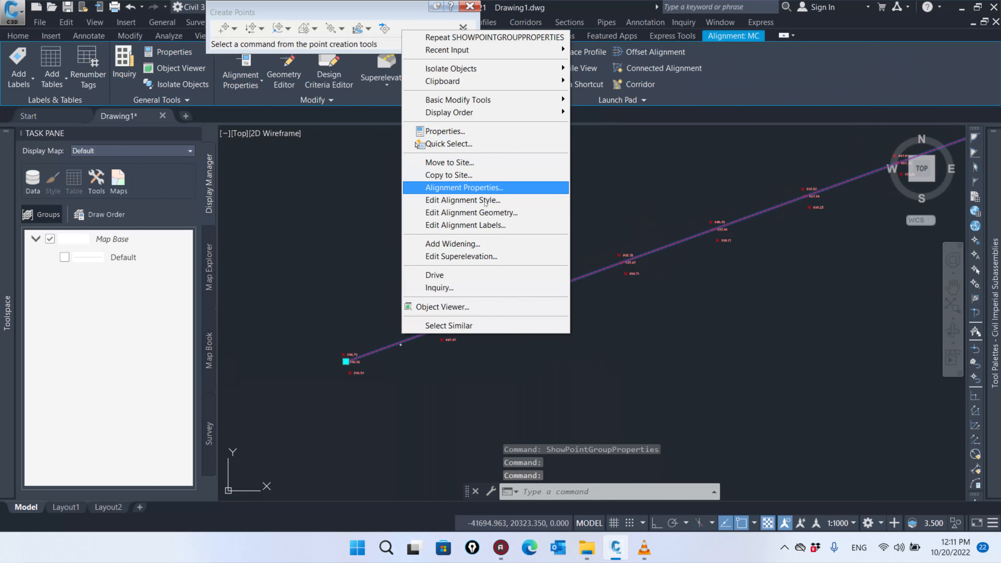
{"action": "left_click", "coordinate": [484, 225]}
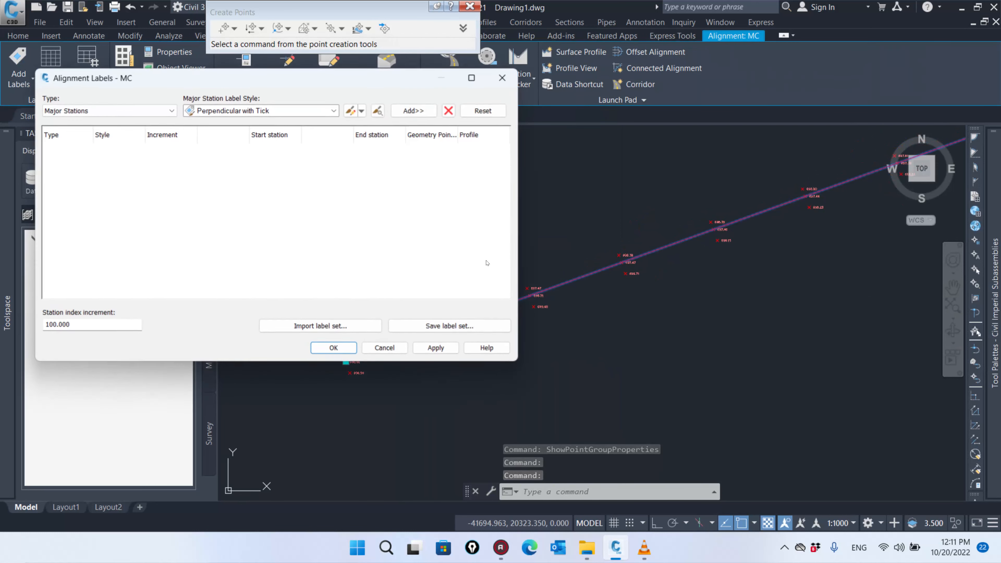
{"action": "left_click", "coordinate": [413, 111]}
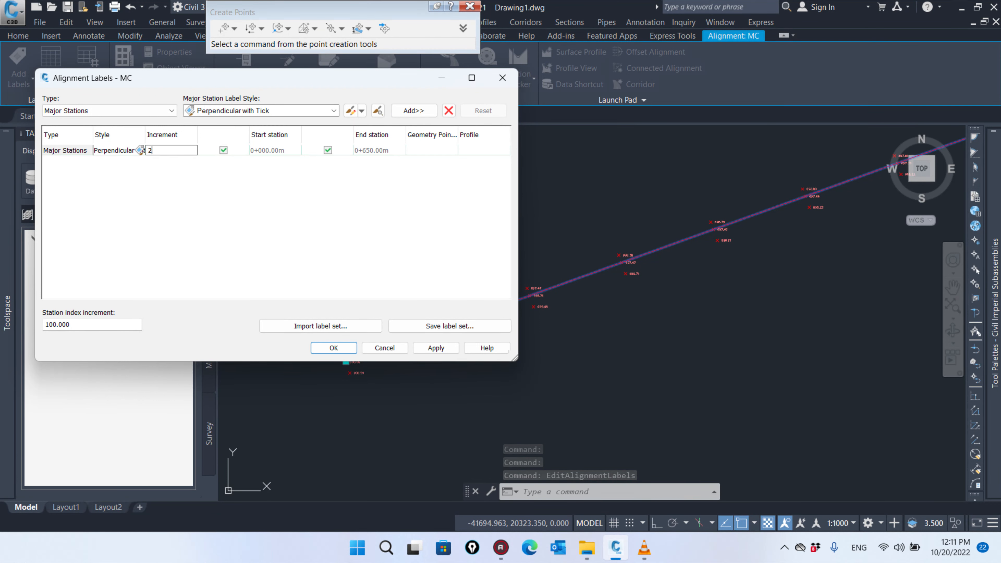
{"action": "left_click", "coordinate": [436, 348]}
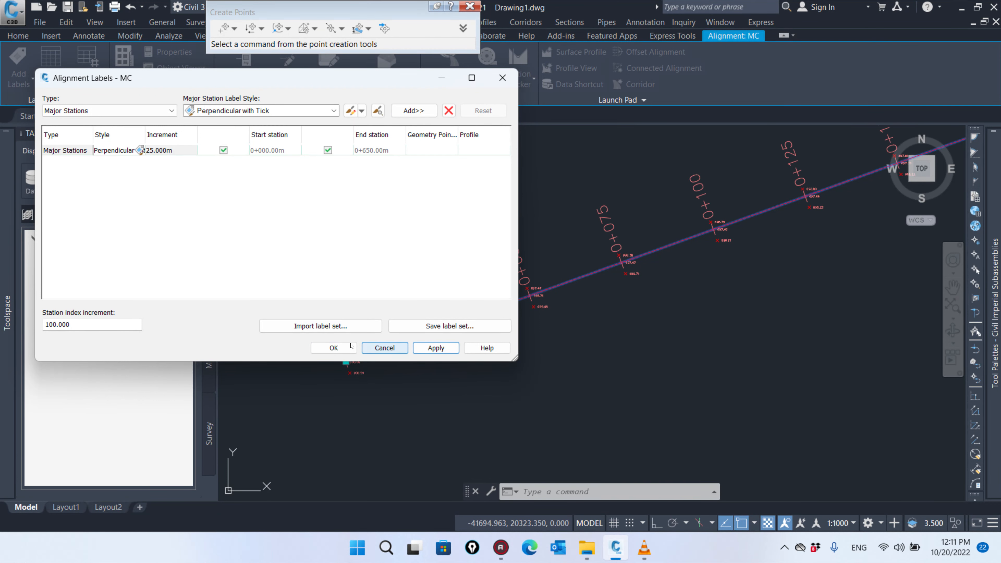
{"action": "left_click", "coordinate": [332, 347]}
Step: Examine the station labels and imported elevation points along the whole alignment, and clear the selection
{"action": "scroll", "coordinate": [423, 326], "scroll_direction": "up", "scroll_amount": 5}
{"action": "scroll", "coordinate": [465, 304], "scroll_direction": "down", "scroll_amount": 2}
{"action": "middle_click_drag", "start_coordinate": [681, 266], "coordinate": [445, 382]}
{"action": "scroll", "coordinate": [511, 273], "scroll_direction": "down", "scroll_amount": 5}
{"action": "middle_click_drag", "start_coordinate": [631, 251], "coordinate": [399, 371]}
{"action": "scroll", "coordinate": [399, 371], "scroll_direction": "down", "scroll_amount": 4}
{"action": "scroll", "coordinate": [489, 329], "scroll_direction": "up", "scroll_amount": 2}
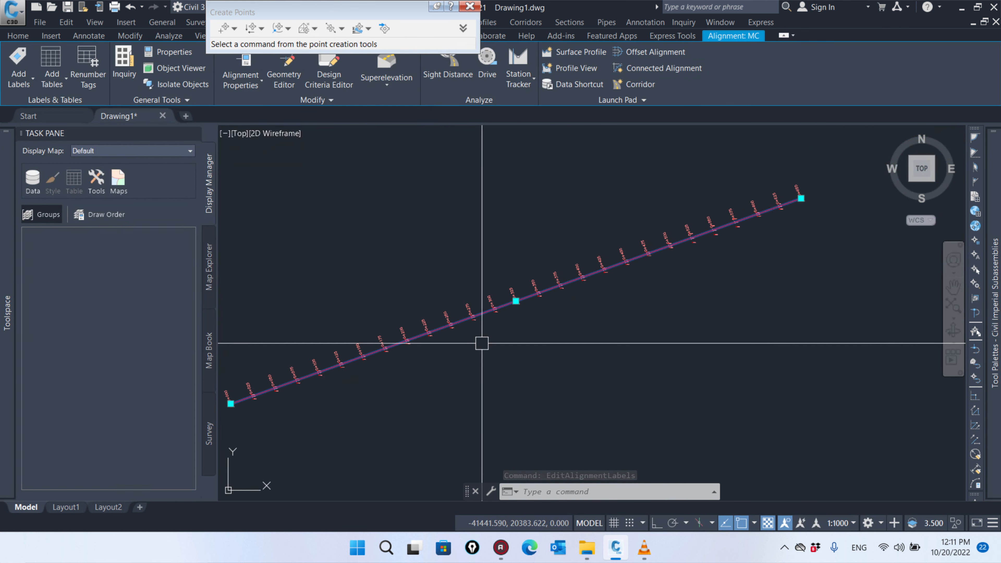
{"action": "scroll", "coordinate": [411, 290], "scroll_direction": "down", "scroll_amount": 2}
{"action": "scroll", "coordinate": [338, 344], "scroll_direction": "up", "scroll_amount": 4}
{"action": "scroll", "coordinate": [338, 344], "scroll_direction": "down", "scroll_amount": 2}
{"action": "key", "text": "Escape"}
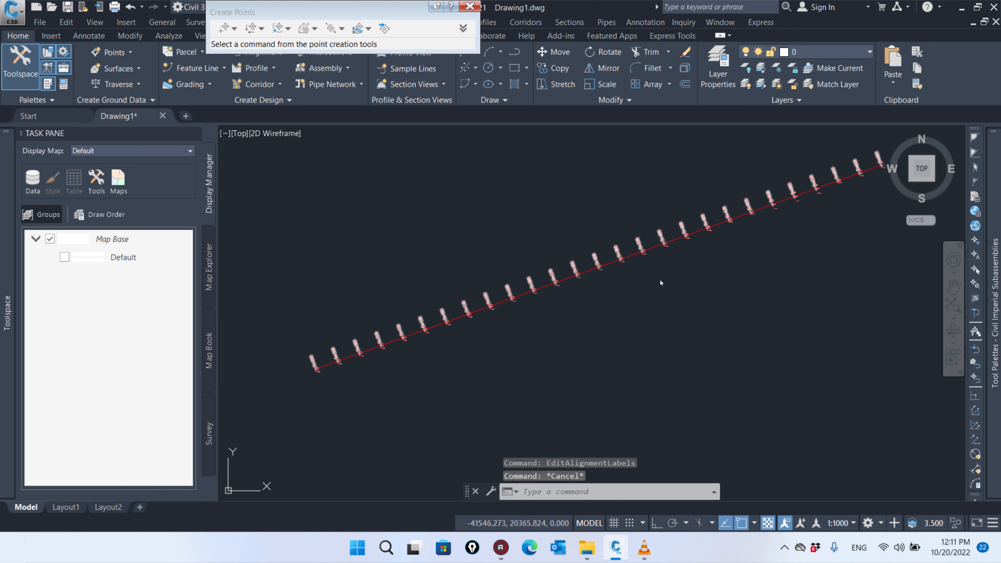
{"action": "left_click", "coordinate": [621, 287]}
{"action": "left_click", "coordinate": [615, 309]}
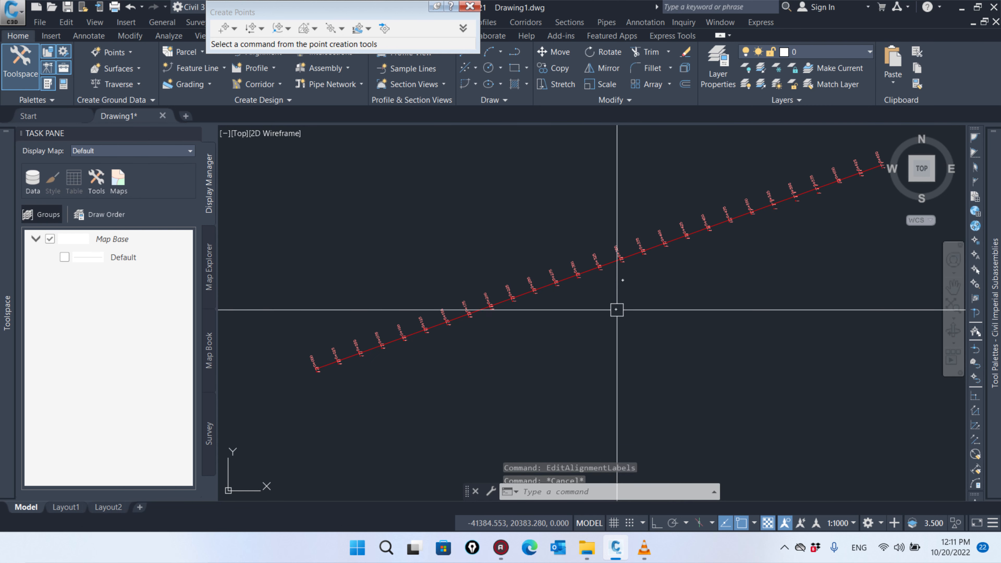
{"action": "middle_click_drag", "start_coordinate": [612, 289], "coordinate": [566, 322]}
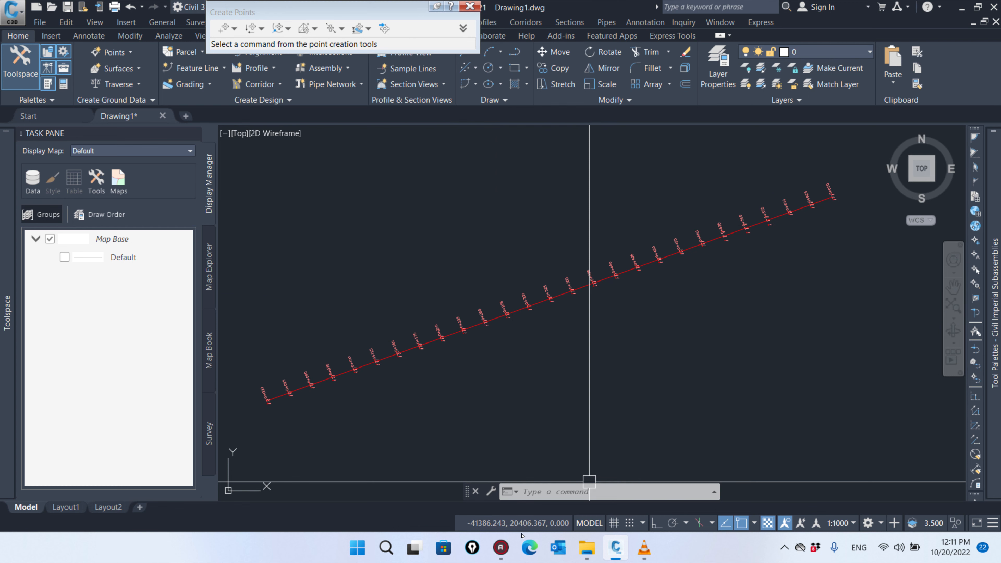
{"action": "left_click", "coordinate": [501, 547]}
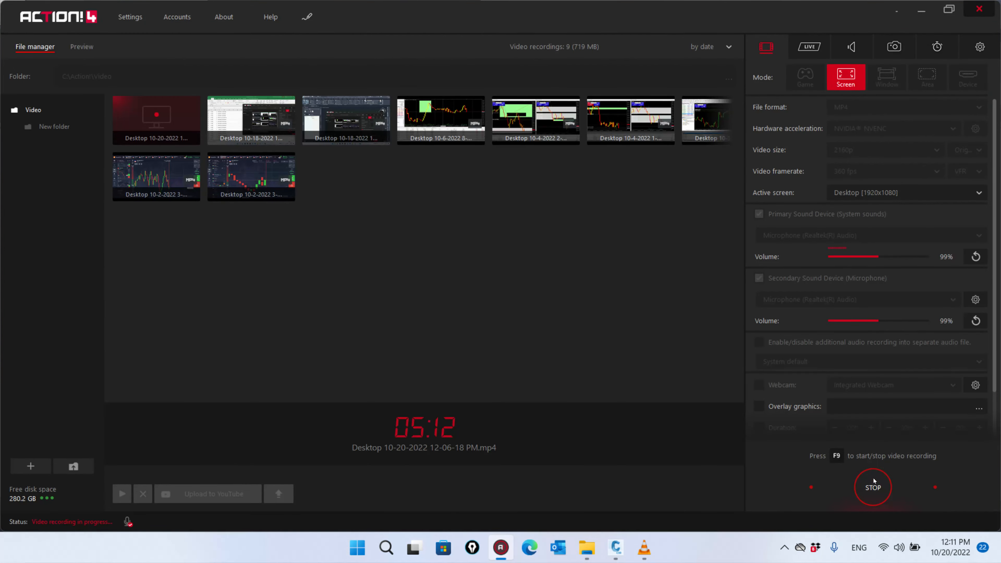